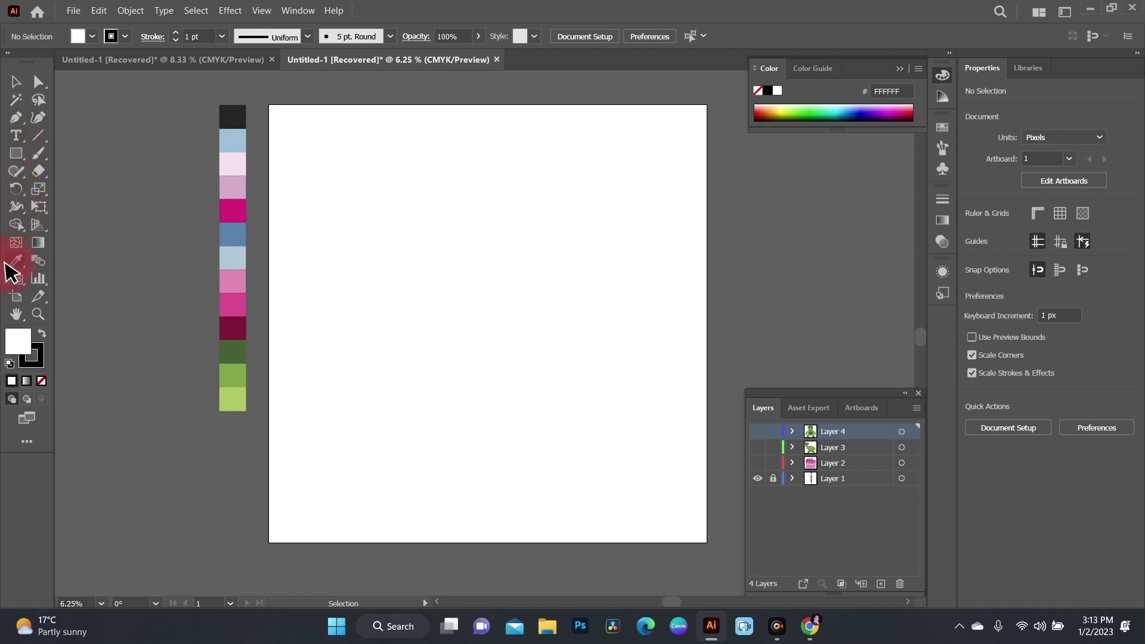
# Step: Draw a second maroon circle overlapping the first, then marquee-select both circles
pyautogui.click(14, 263)
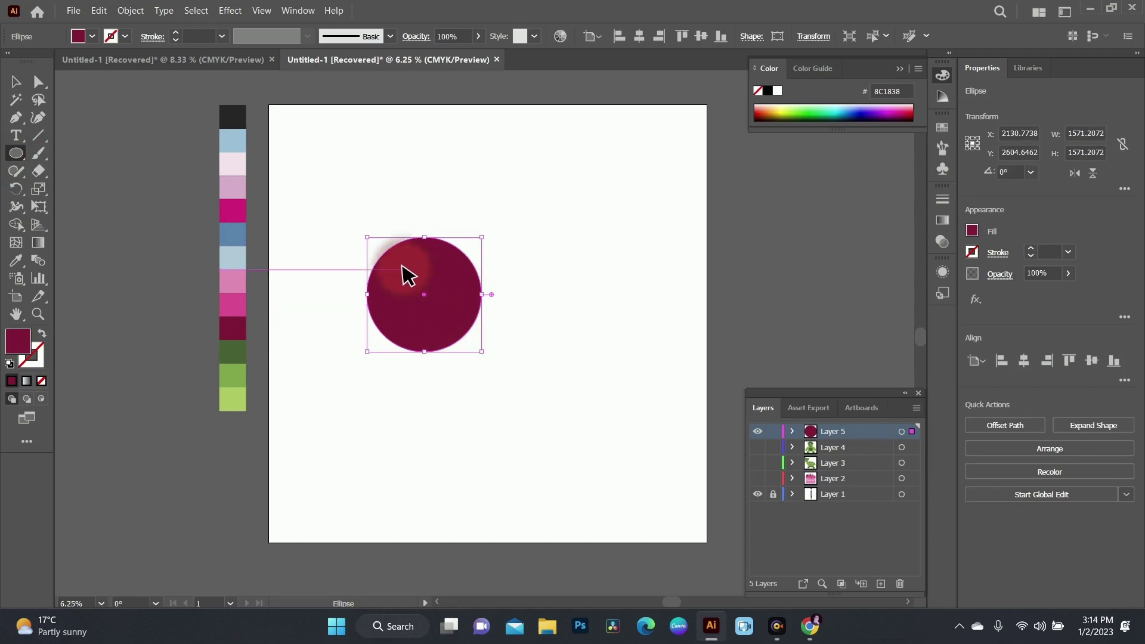
pyautogui.moveTo(430, 262); pyautogui.dragTo(552, 372)
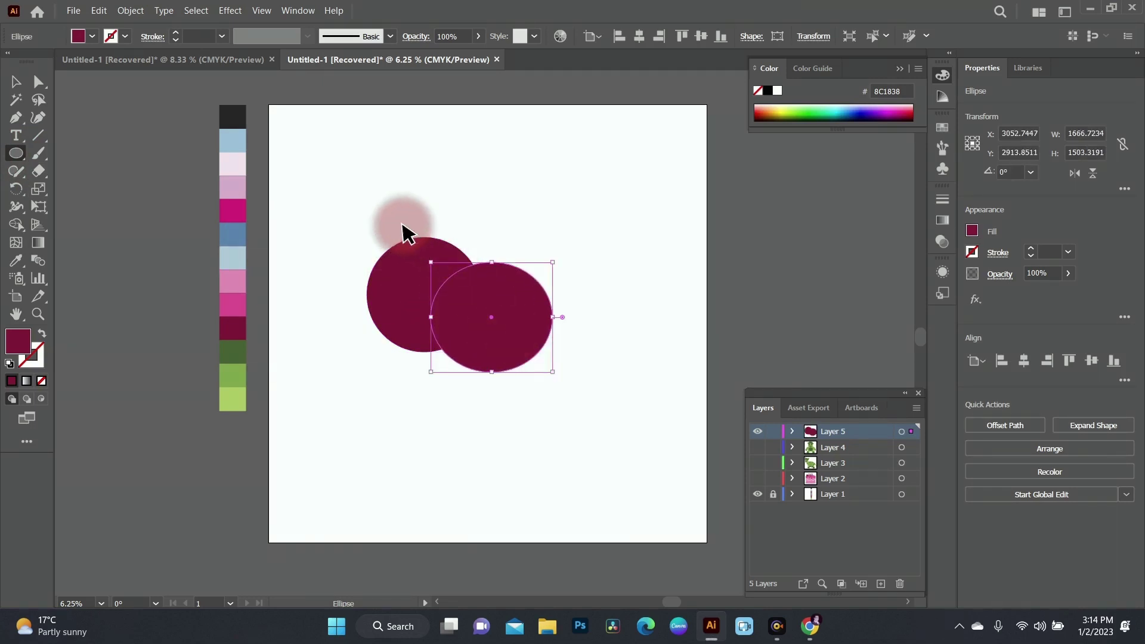
pyautogui.click(15, 82)
pyautogui.moveTo(362, 203); pyautogui.dragTo(675, 453)
# Step: Nudge the right circle further down and right, then reselect both circles
pyautogui.click(15, 224)
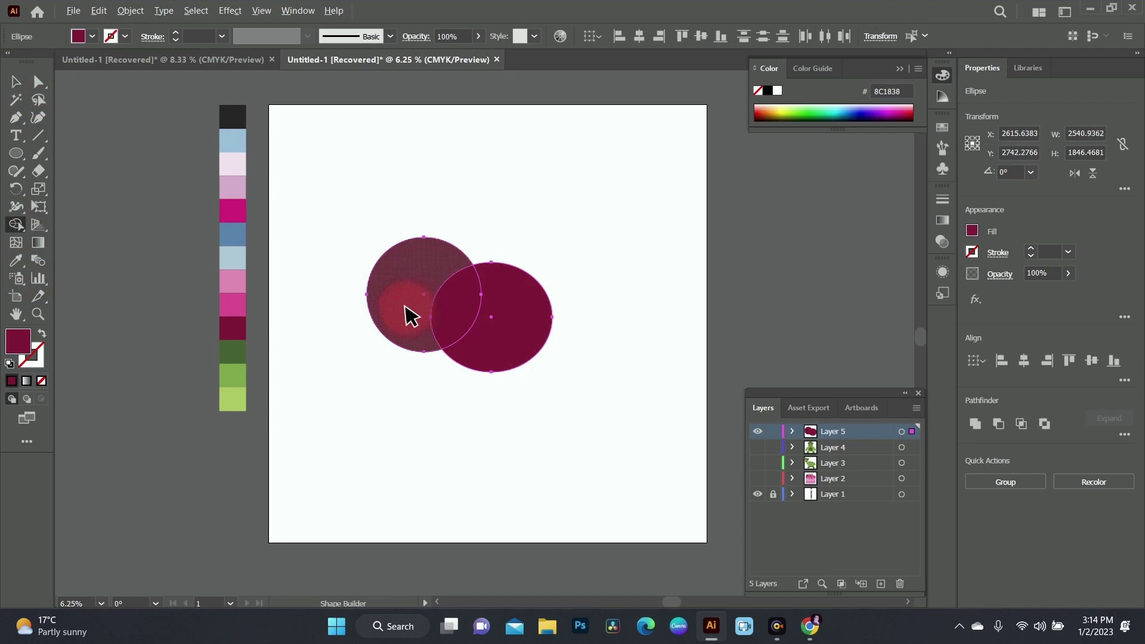
pyautogui.click(15, 81)
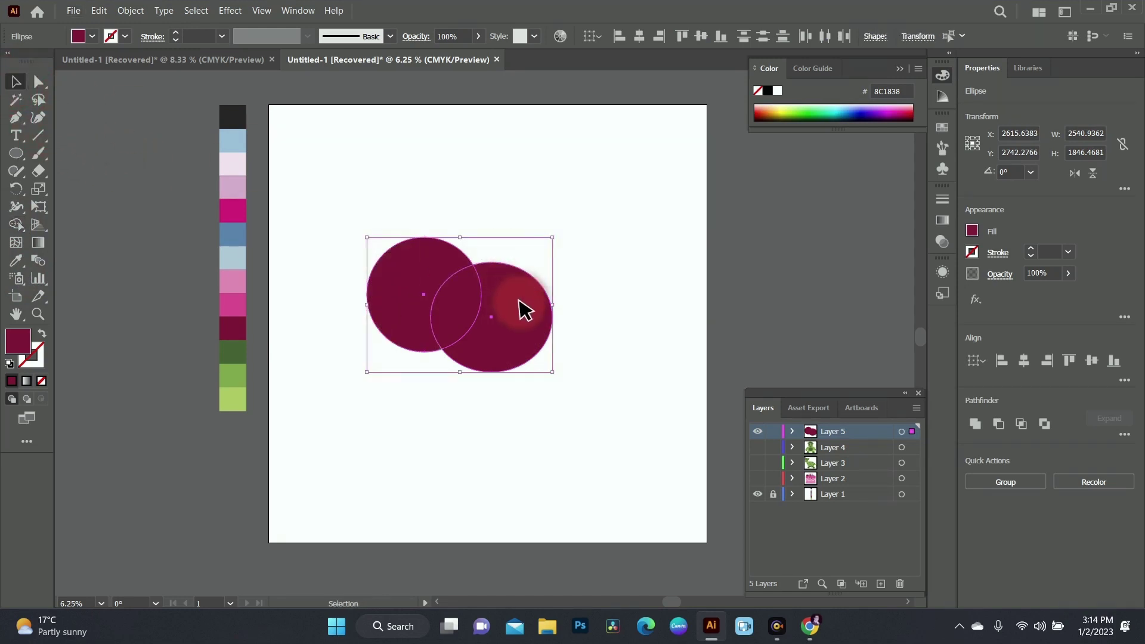
pyautogui.click(583, 310)
pyautogui.moveTo(504, 332); pyautogui.dragTo(541, 335)
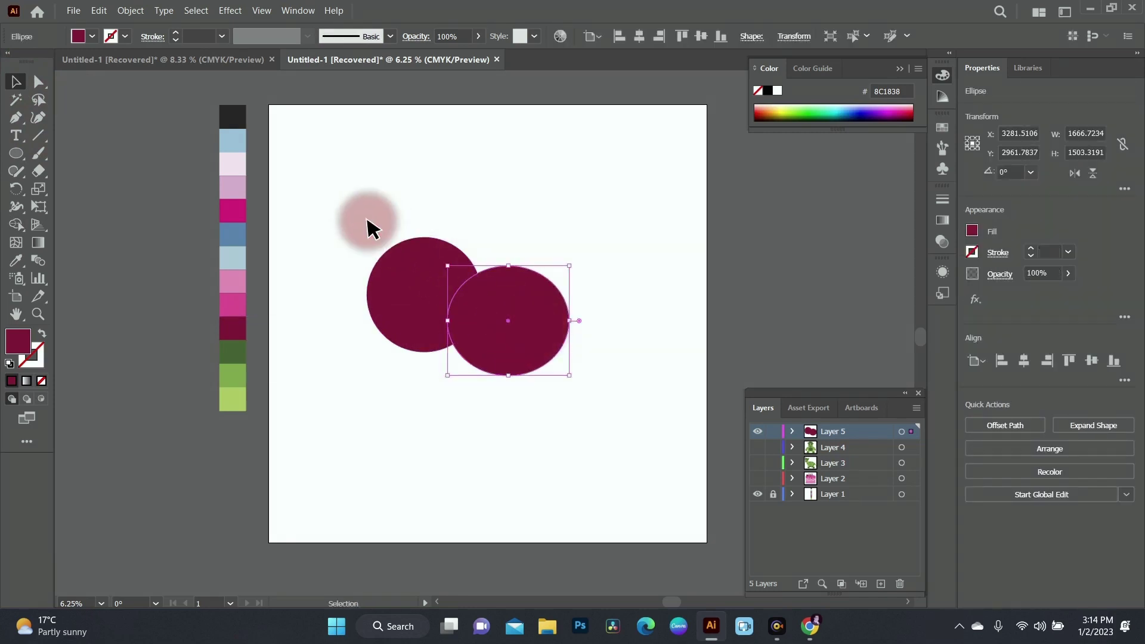
pyautogui.moveTo(341, 200); pyautogui.dragTo(659, 440)
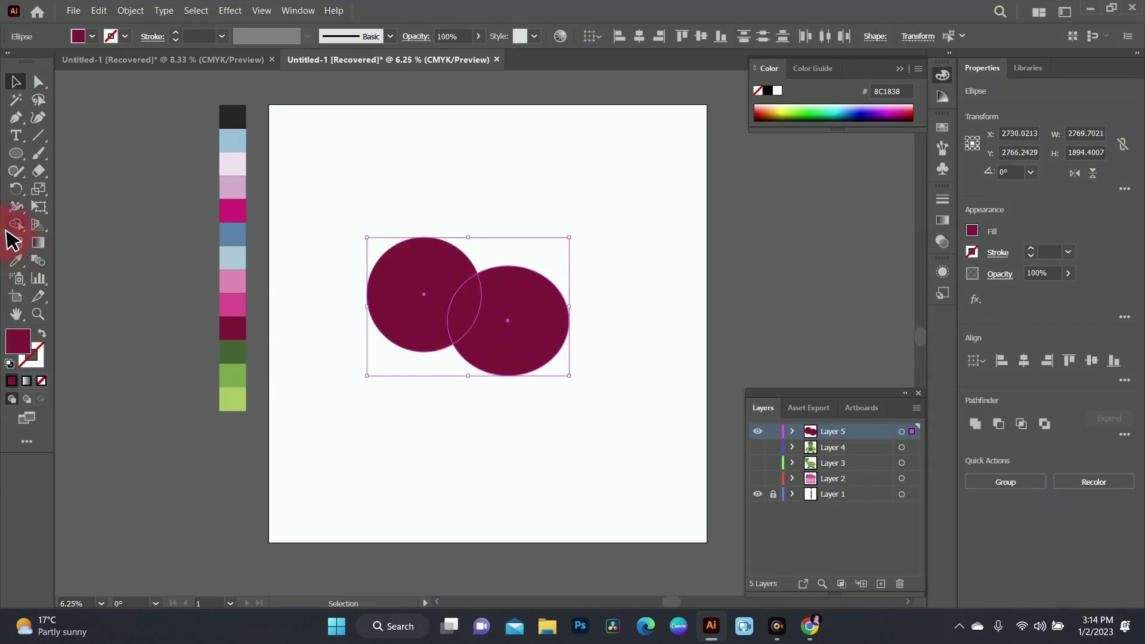
pyautogui.click(12, 227)
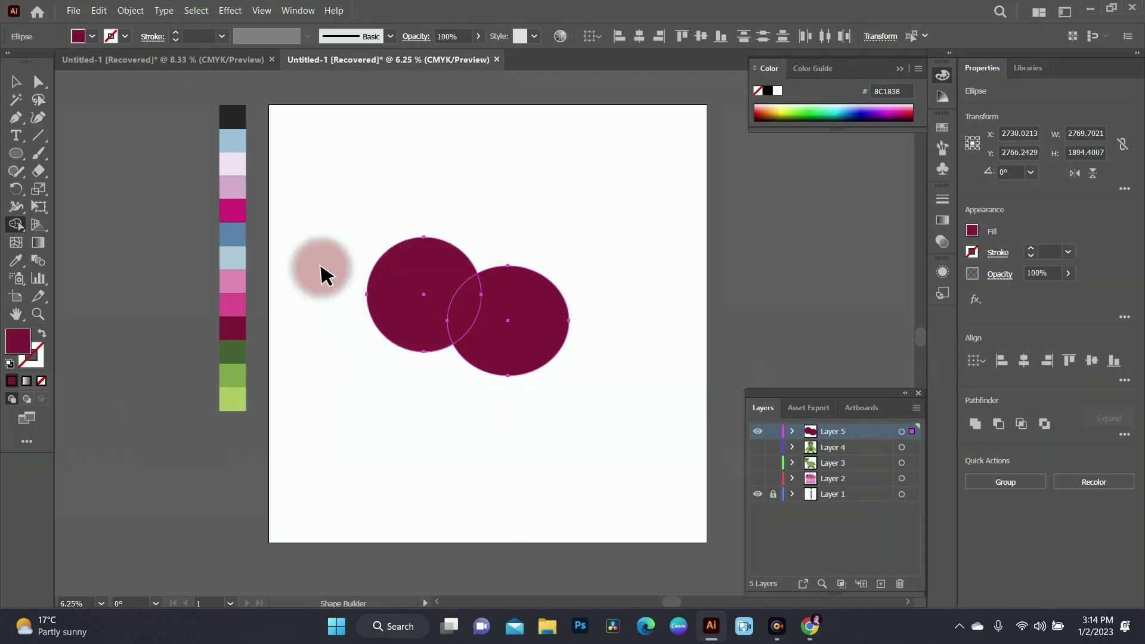
# Step: Delete both outer crescents with Shape Builder, leaving only the lens-shaped leaf
pyautogui.keyDown('alt'); pyautogui.click(409, 281); pyautogui.keyUp('alt')
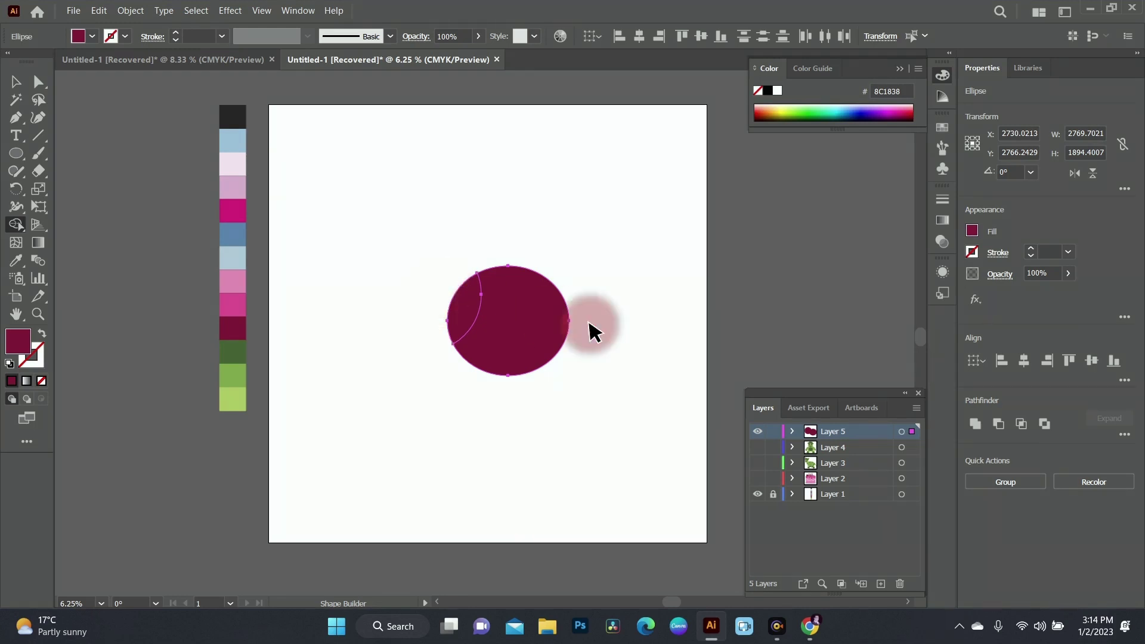
pyautogui.keyDown('alt'); pyautogui.click(528, 314); pyautogui.keyUp('alt')
pyautogui.click(16, 82)
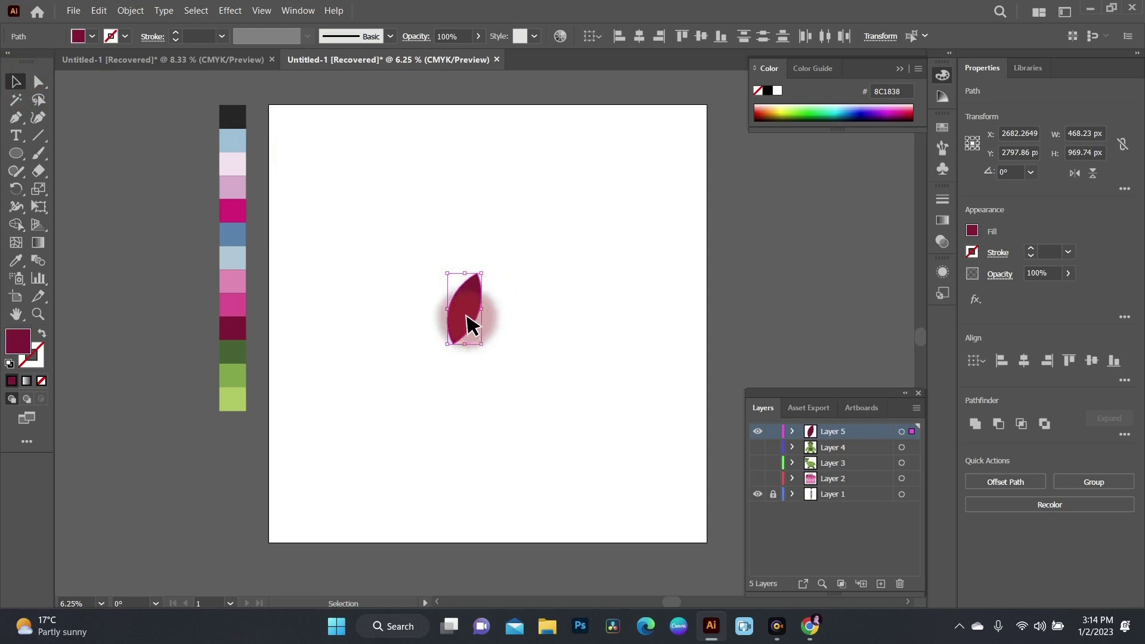
# Step: Move the leaf toward the artboard centre and tilt it slightly counter-clockwise
pyautogui.moveTo(471, 325); pyautogui.dragTo(453, 277)
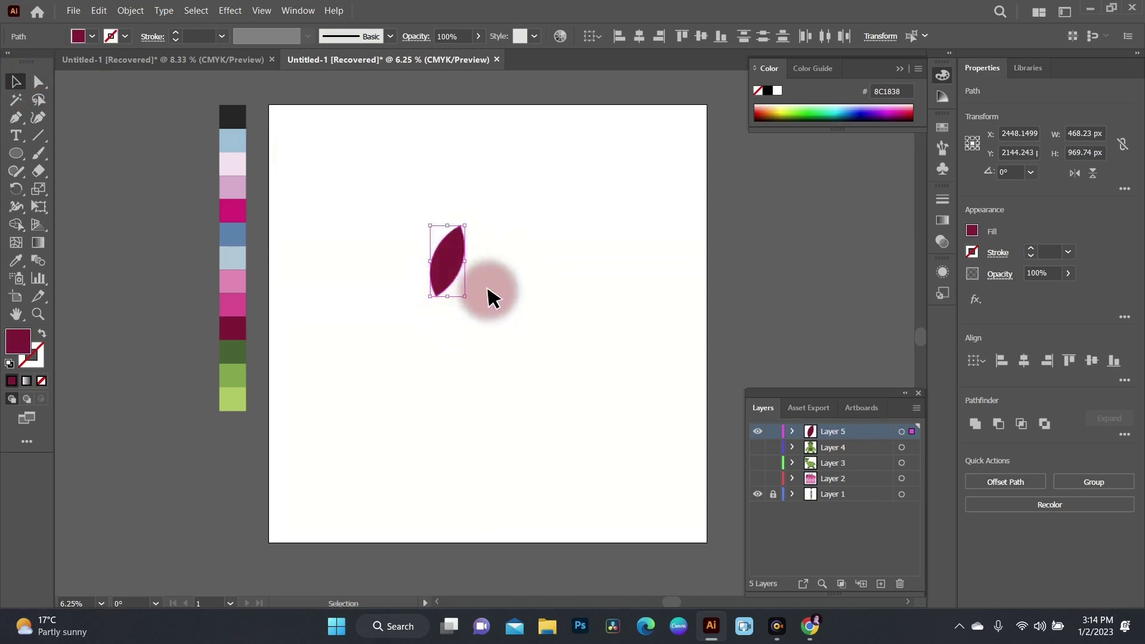
pyautogui.moveTo(456, 275); pyautogui.dragTo(480, 277)
pyautogui.click(16, 188)
pyautogui.moveTo(493, 298); pyautogui.dragTo(483, 274)
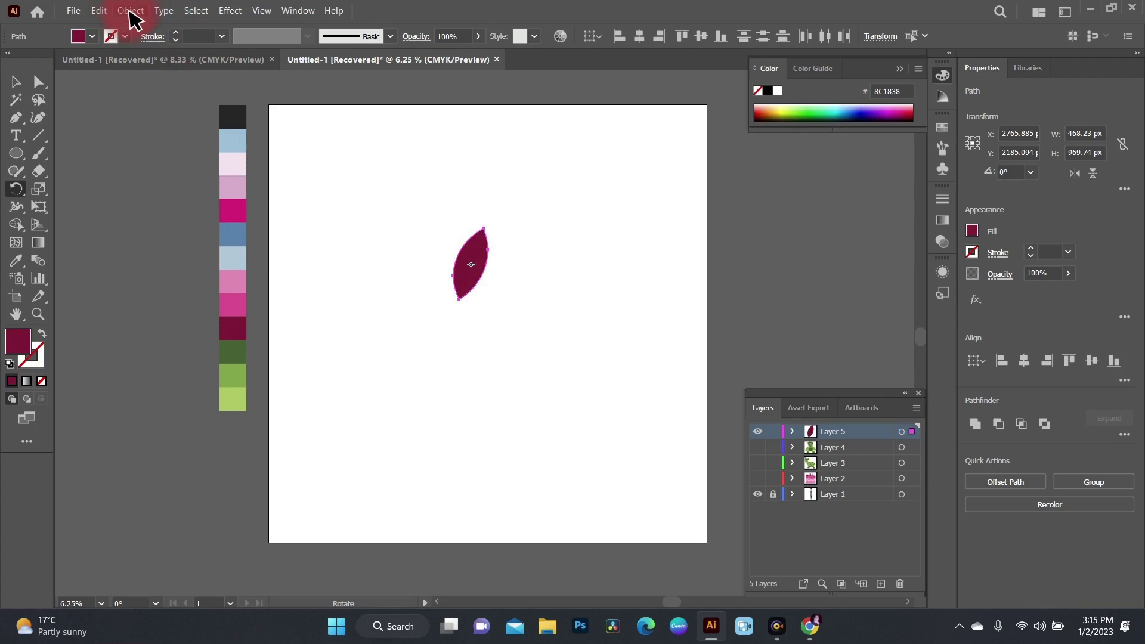
pyautogui.click(131, 11)
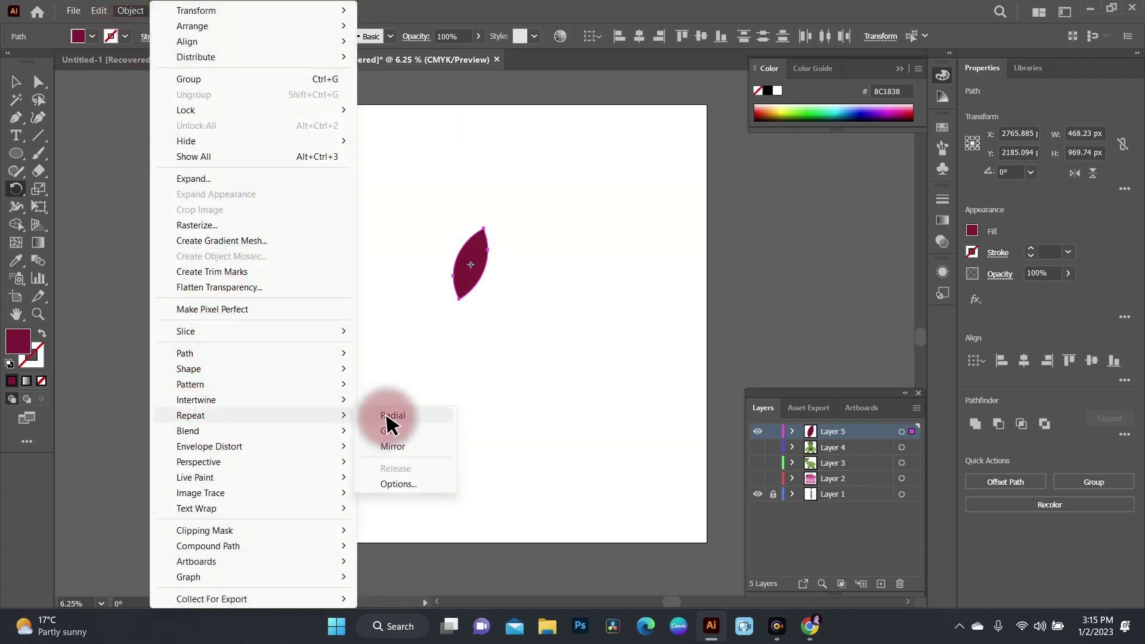
# Step: Apply a radial repeat to the leaf and reduce it to five petals
pyautogui.click(388, 416)
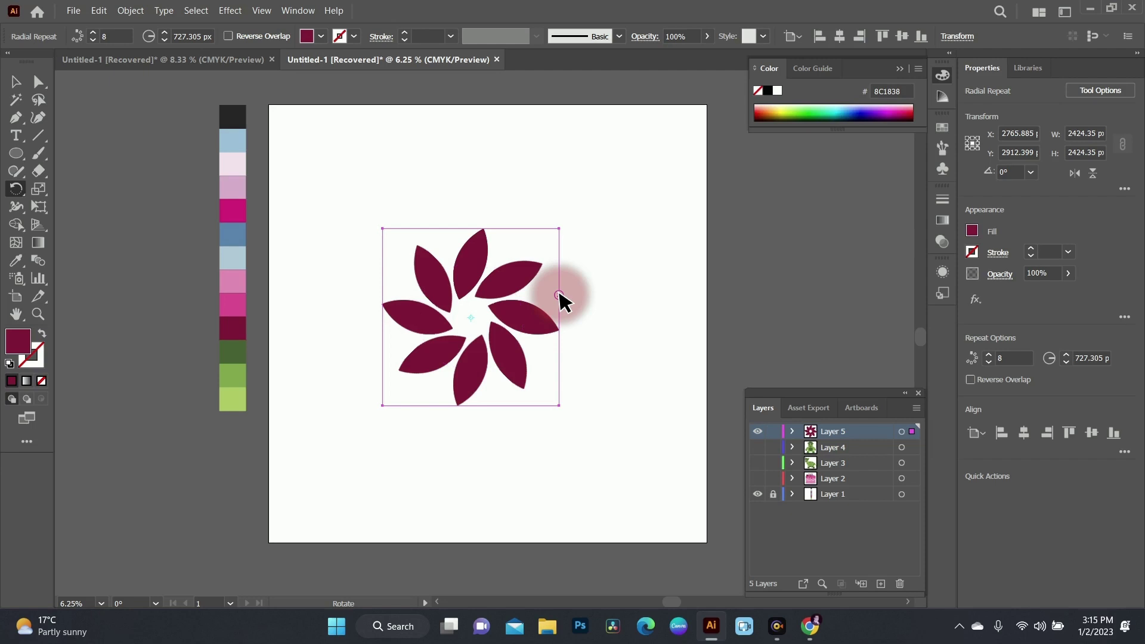
pyautogui.moveTo(560, 298); pyautogui.dragTo(565, 319)
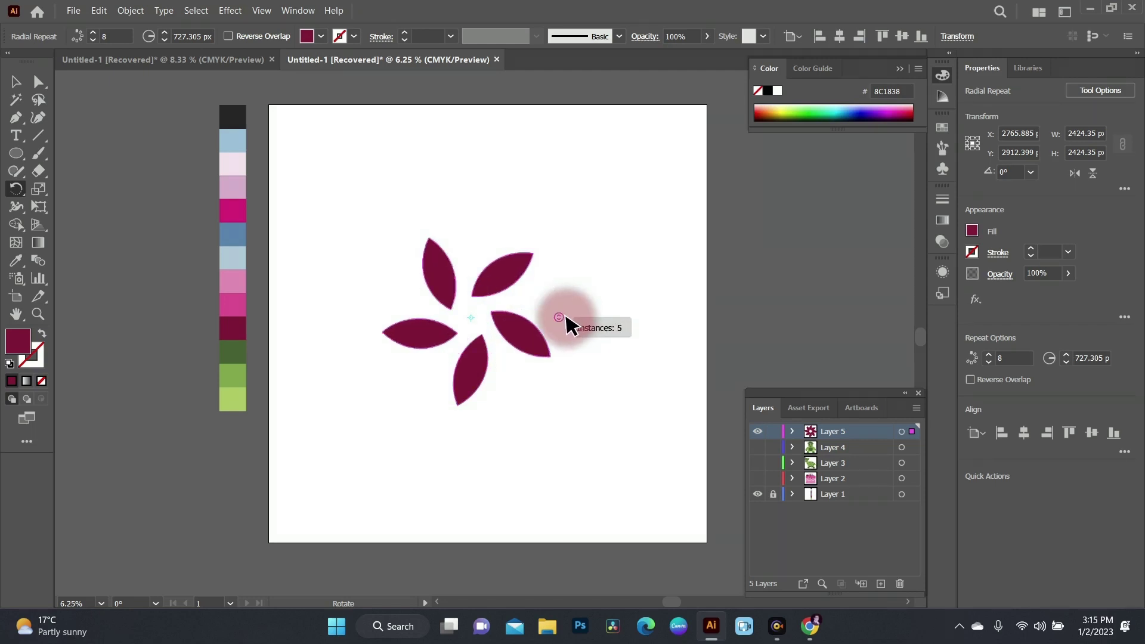
pyautogui.moveTo(565, 318); pyautogui.dragTo(565, 317)
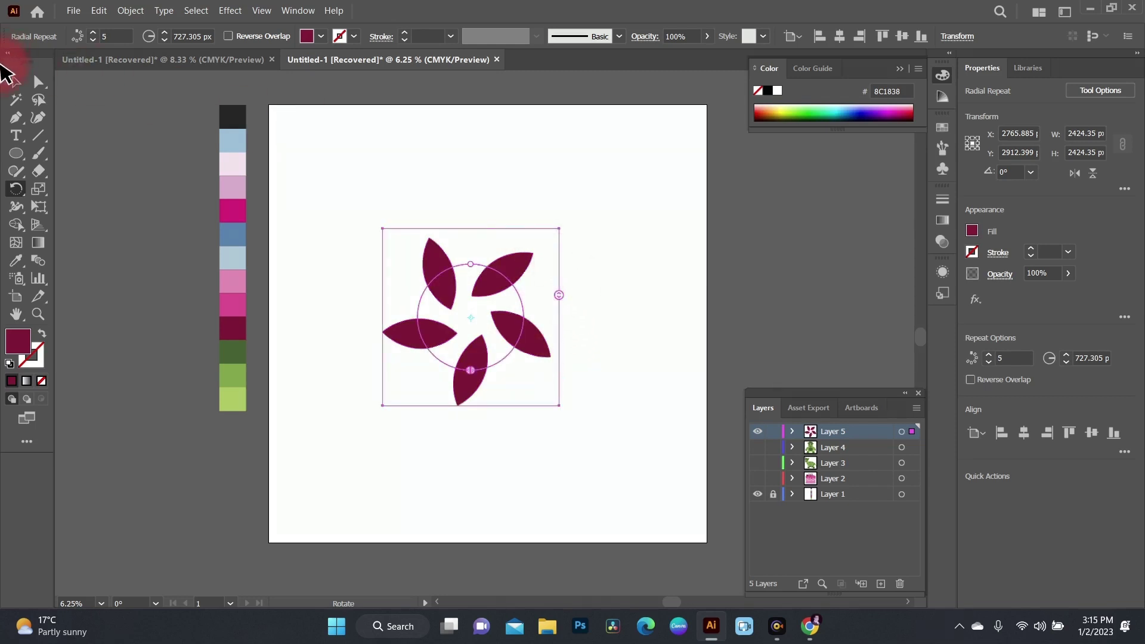
# Step: Marquee-select the whole five-petal radial flower
pyautogui.click(23, 89)
pyautogui.click(599, 249)
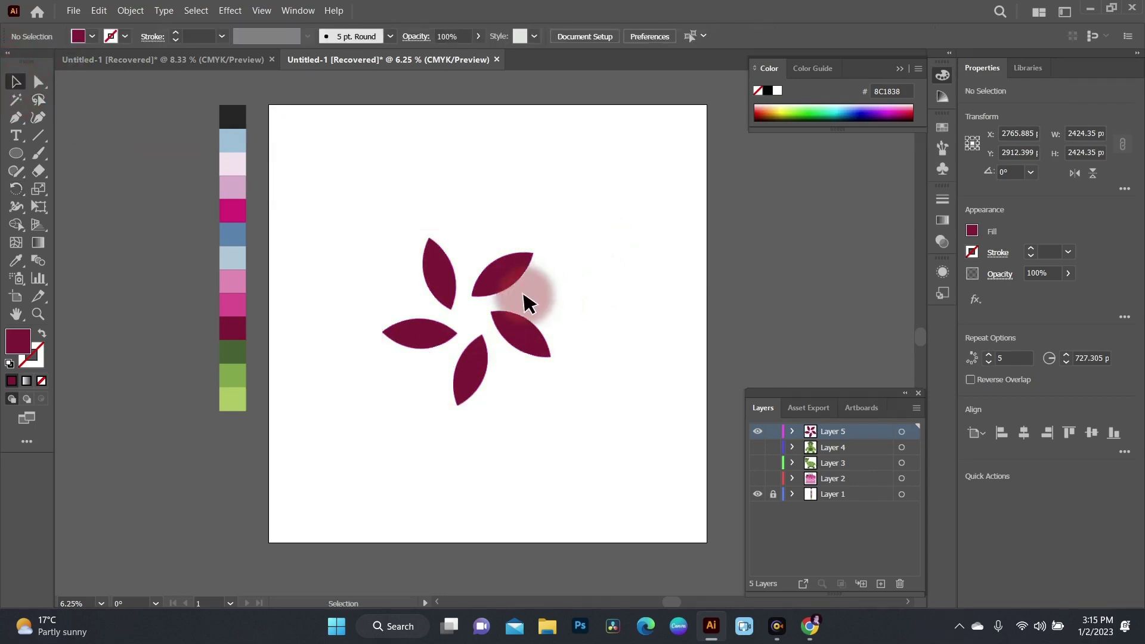
pyautogui.click(763, 409)
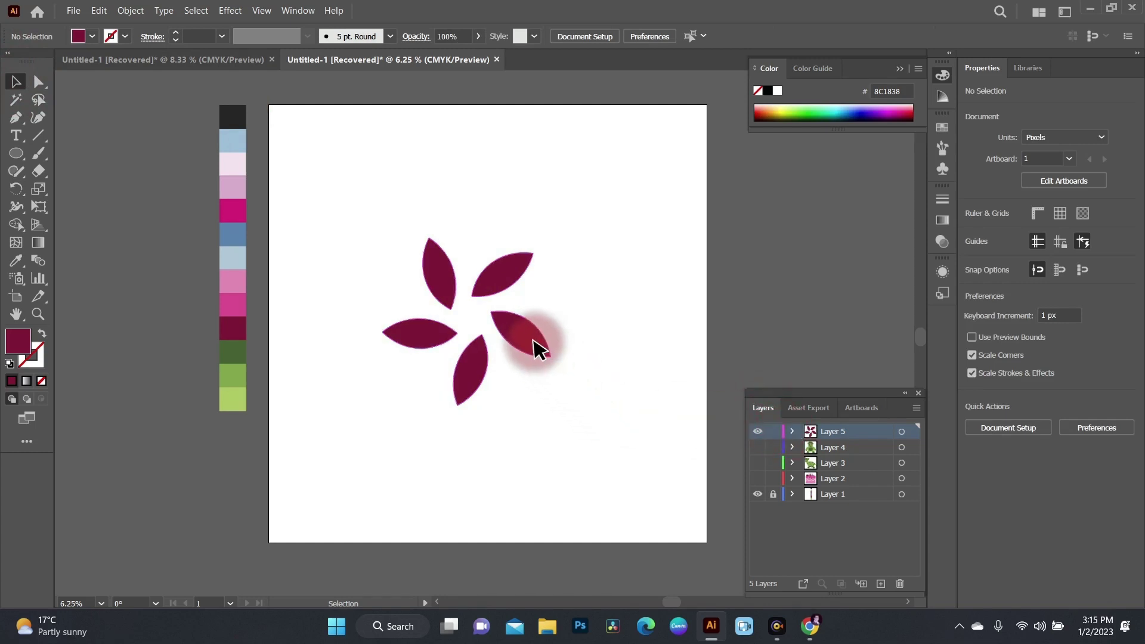
pyautogui.moveTo(352, 187); pyautogui.dragTo(600, 438)
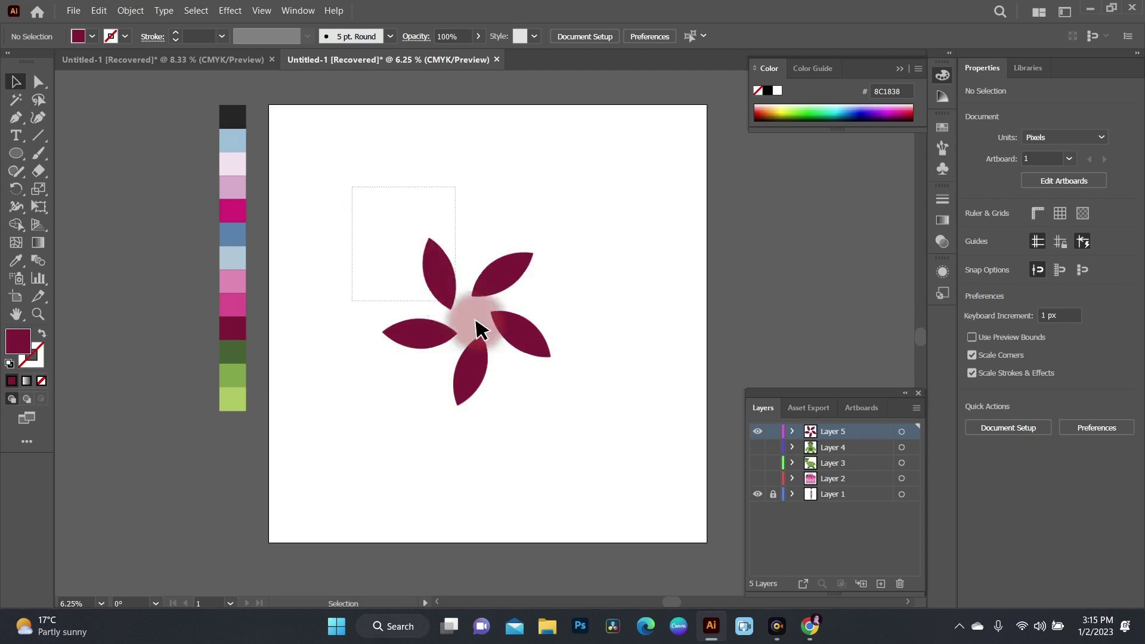
pyautogui.click(608, 339)
pyautogui.moveTo(345, 198); pyautogui.dragTo(614, 440)
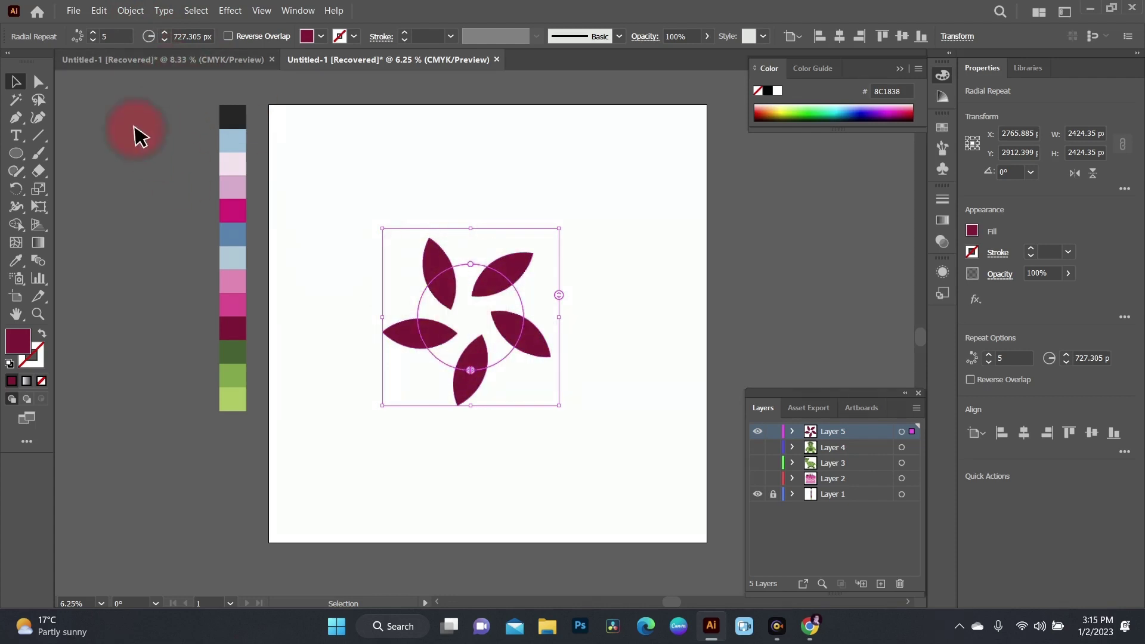
pyautogui.click(131, 11)
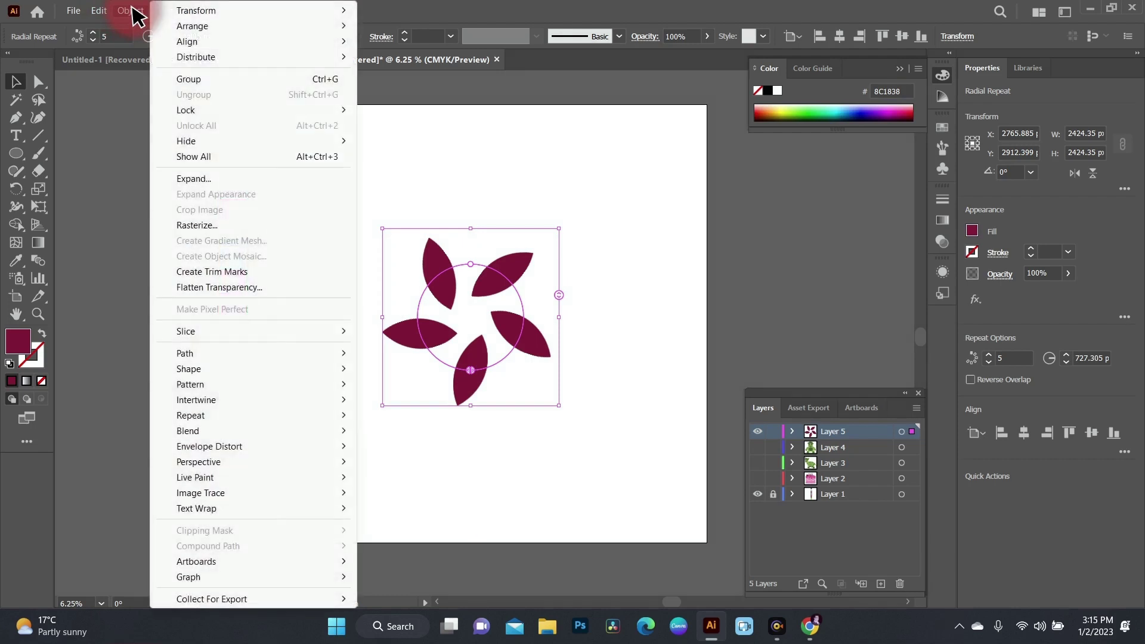
# Step: Expand the radial flower (Object, Fill) and ungroup it into separate petals
pyautogui.click(194, 179)
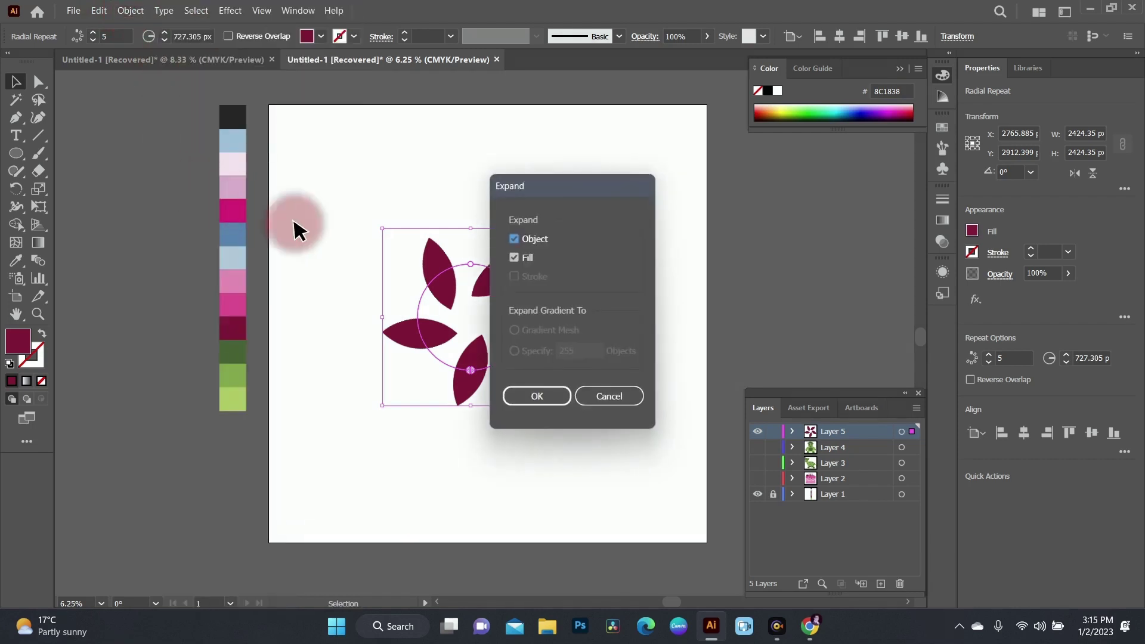
pyautogui.click(543, 402)
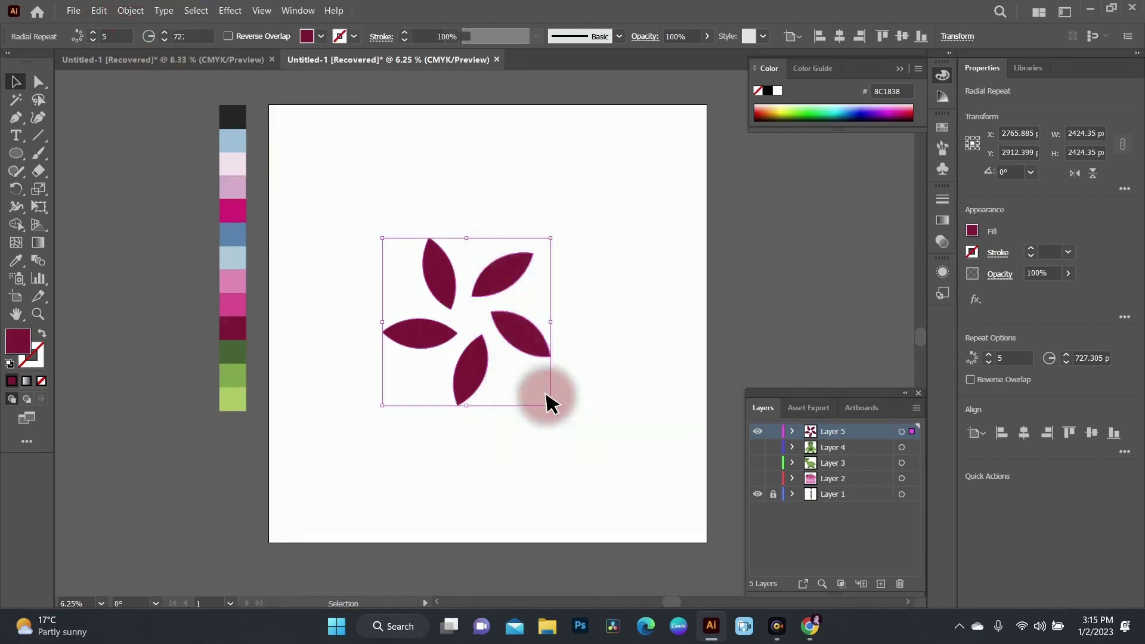
pyautogui.rightClick(513, 332)
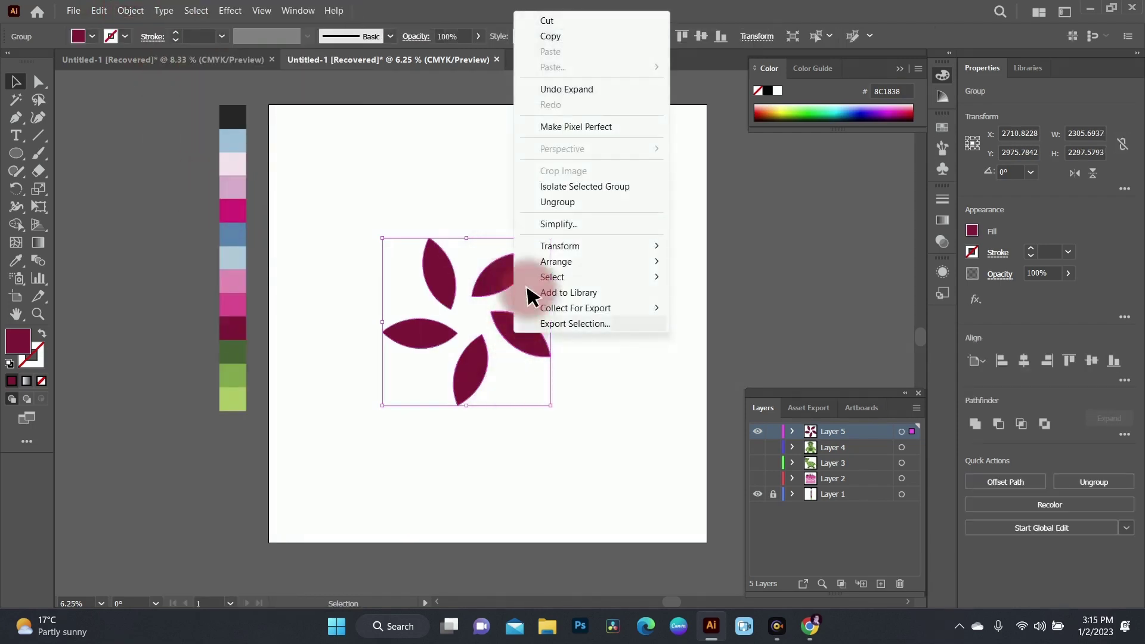
pyautogui.click(560, 203)
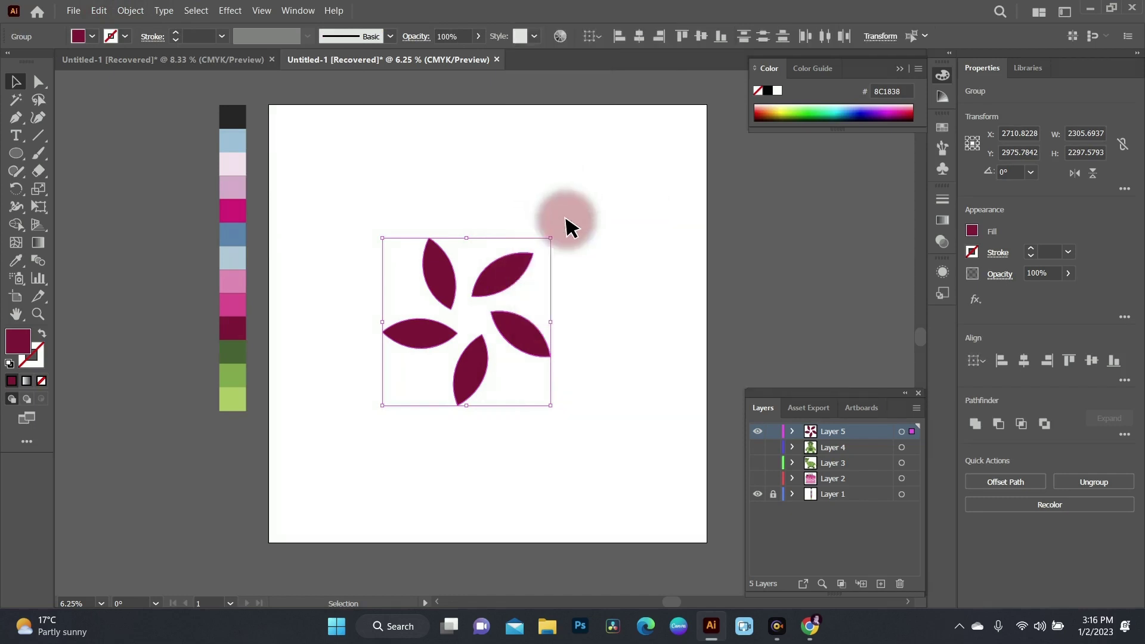
# Step: Select individual petals one at a time, ending on the top-left petal
pyautogui.click(599, 288)
pyautogui.click(438, 277)
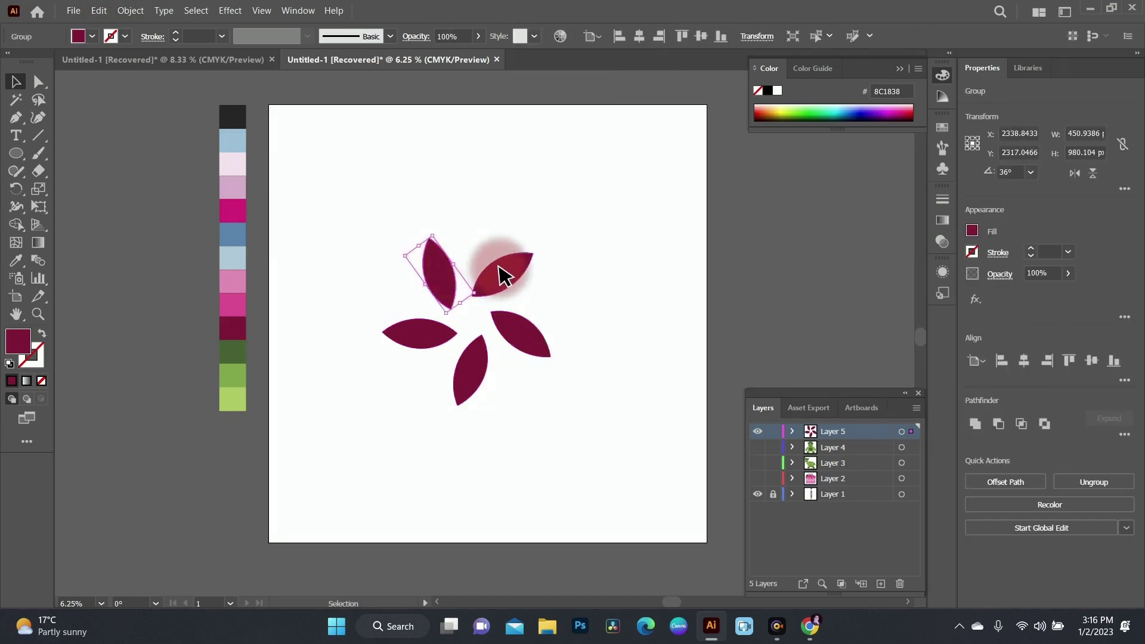
pyautogui.click(516, 338)
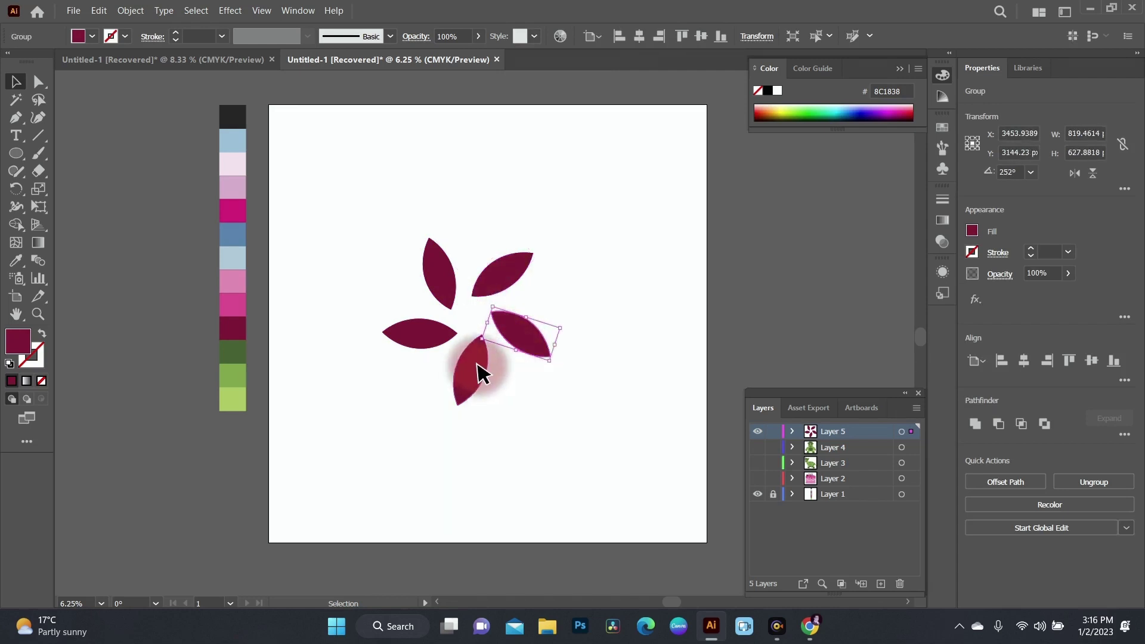
pyautogui.click(445, 276)
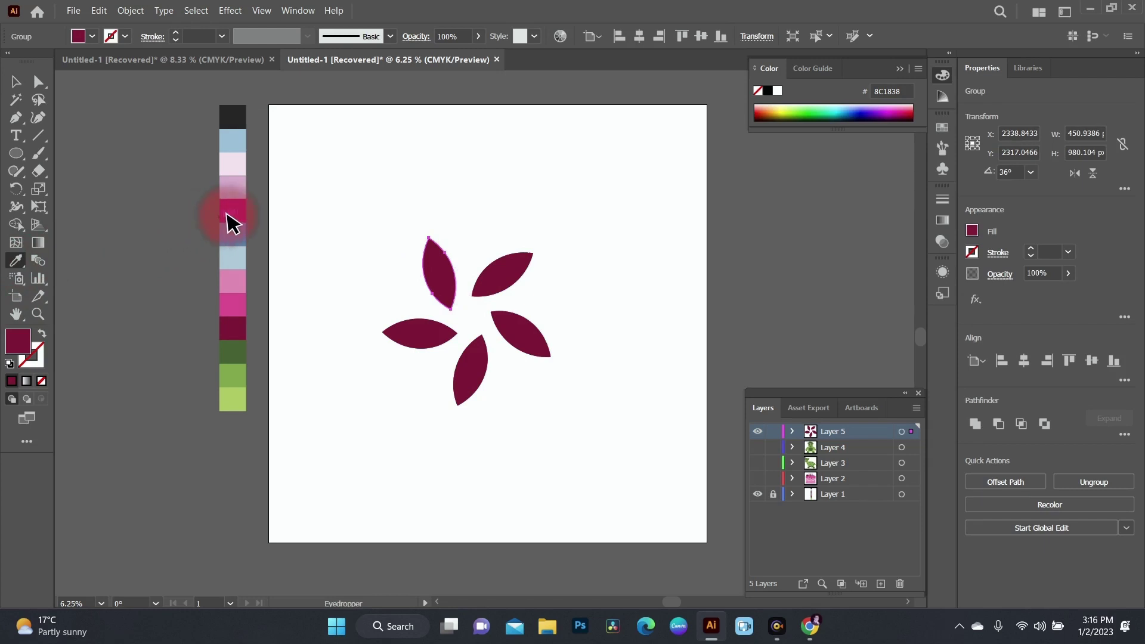
# Step: Recolour the top-left petal magenta and the lower-right petal dark green
pyautogui.click(236, 212)
pyautogui.click(496, 168)
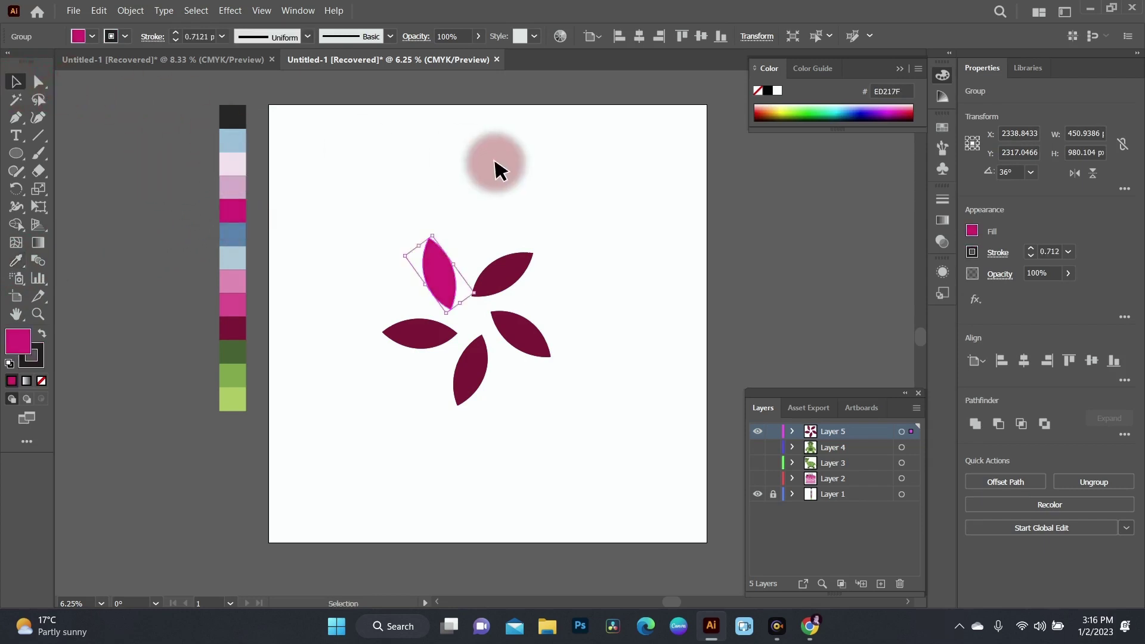
pyautogui.click(519, 344)
pyautogui.click(12, 263)
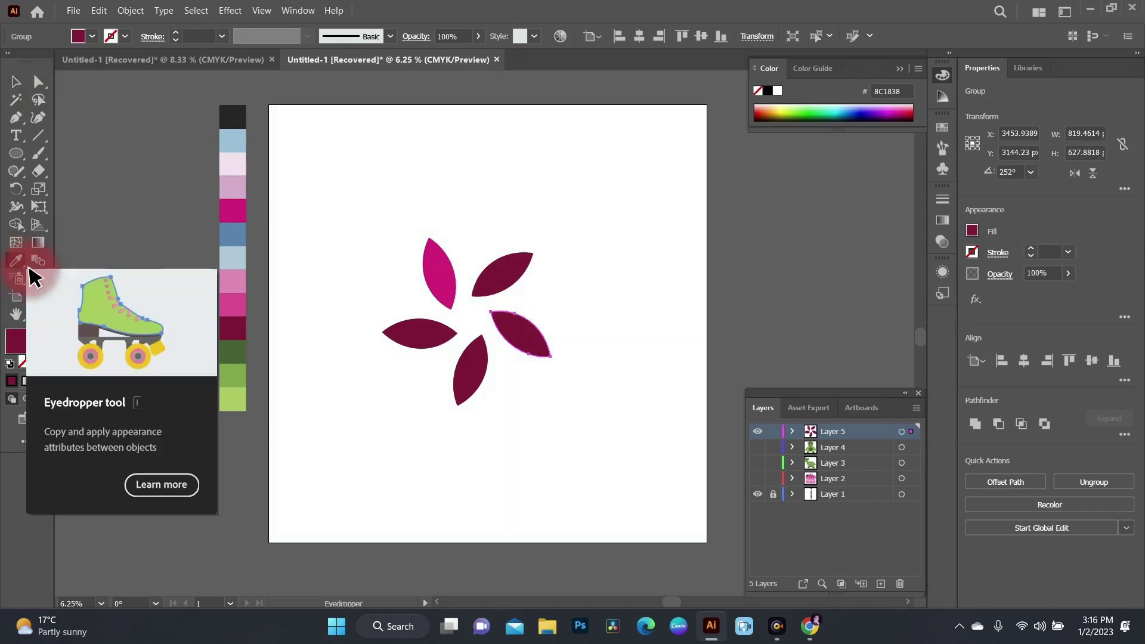
pyautogui.click(249, 351)
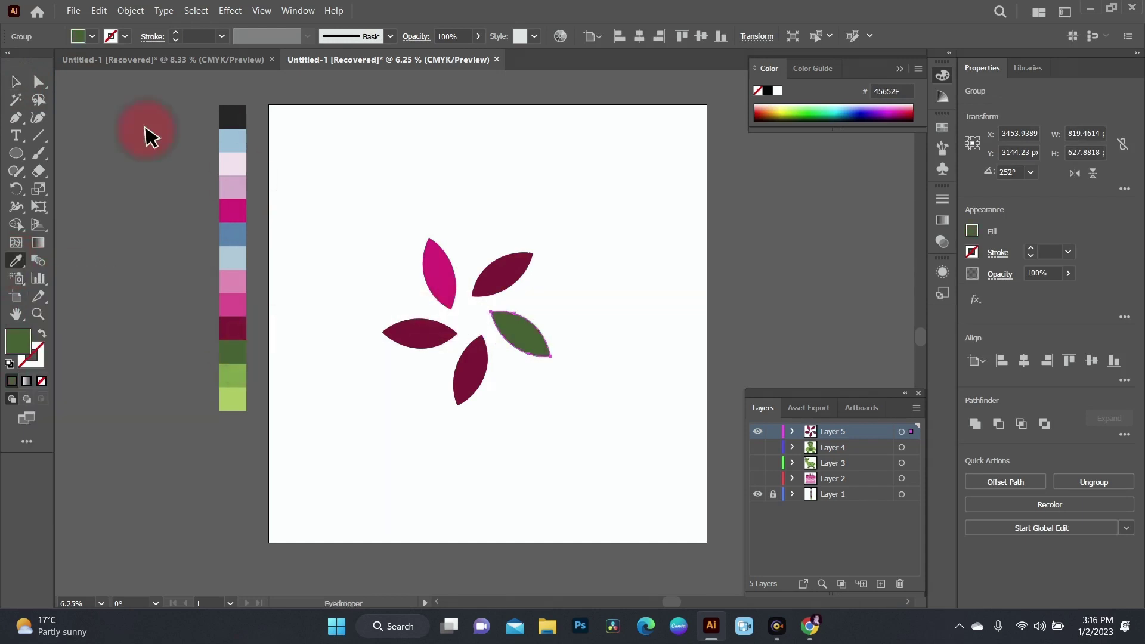
# Step: Fill the lower petal with blue and the left petal with near-black
pyautogui.click(569, 225)
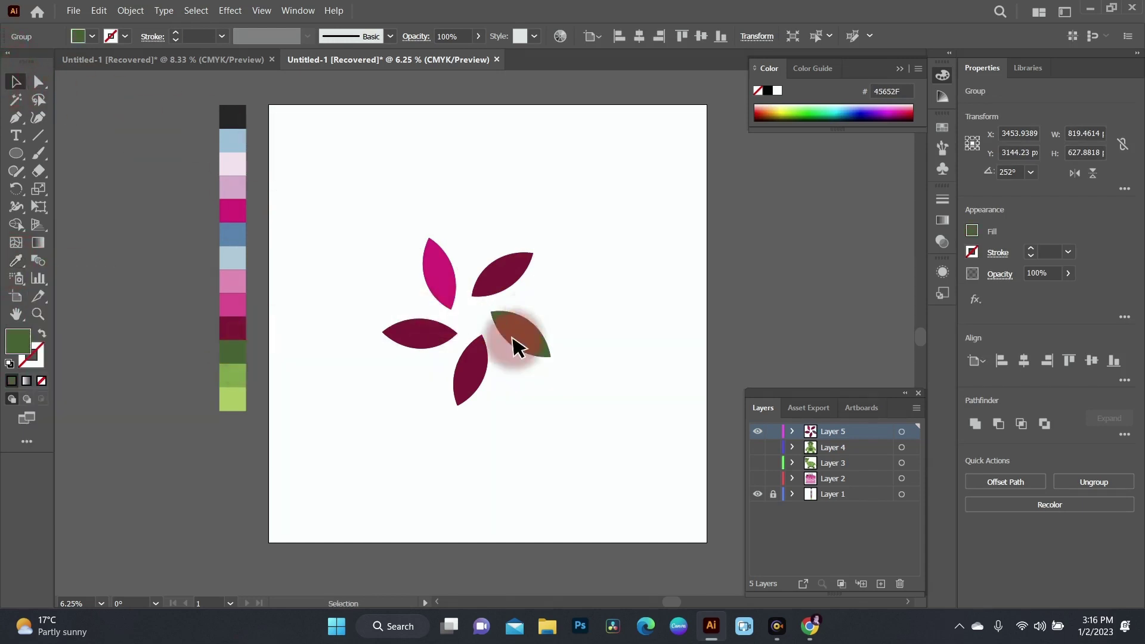
pyautogui.click(471, 384)
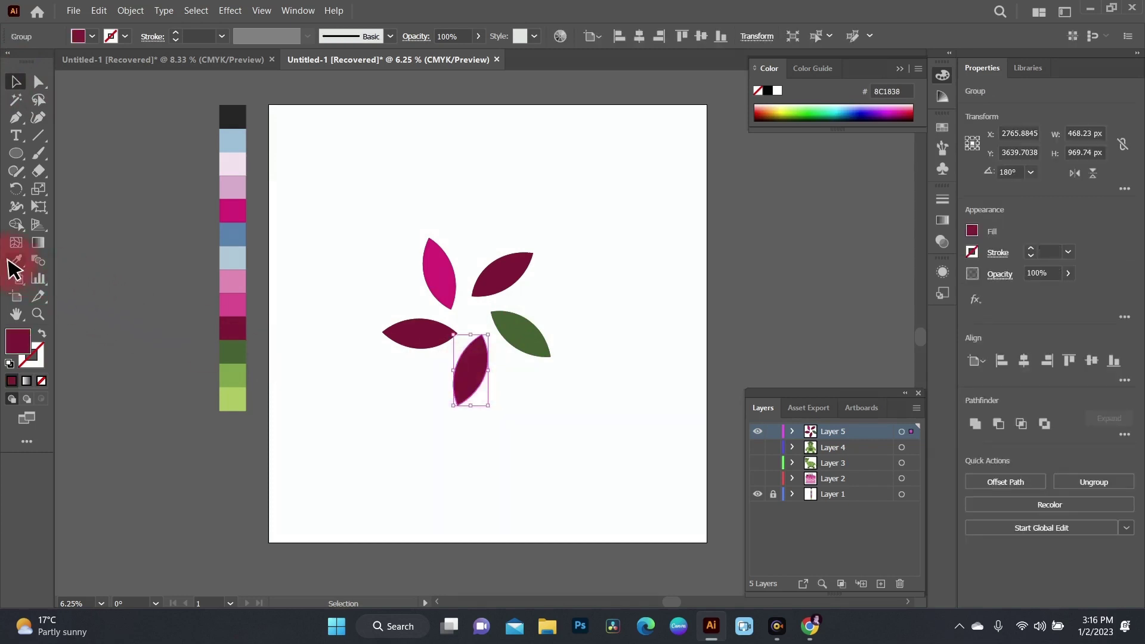
pyautogui.click(232, 236)
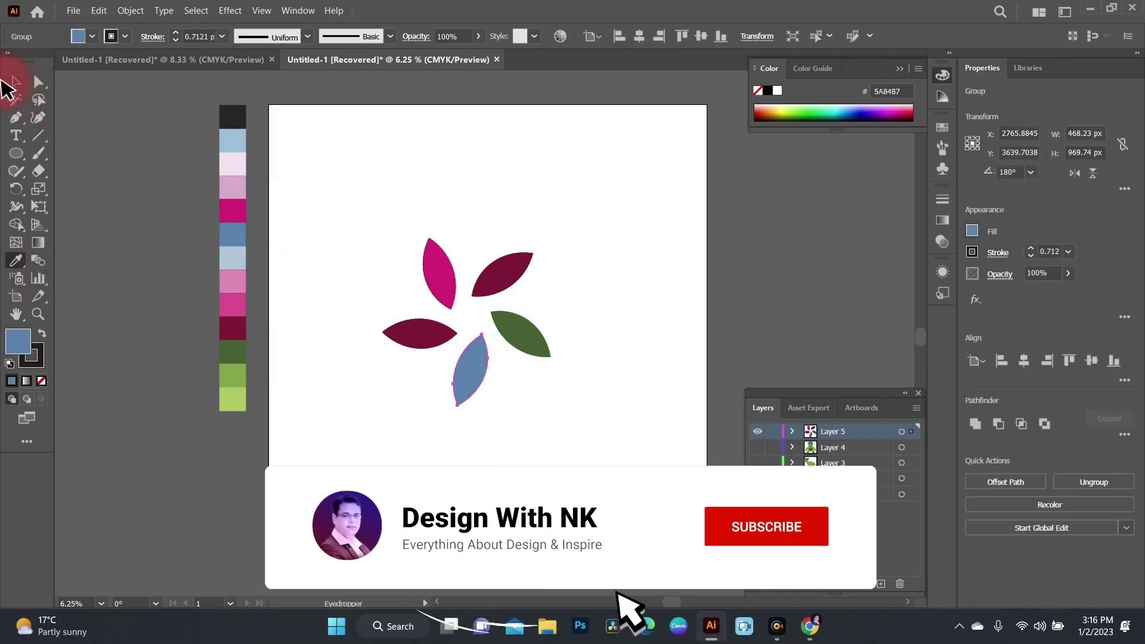
pyautogui.click(21, 89)
pyautogui.click(572, 258)
pyautogui.click(409, 342)
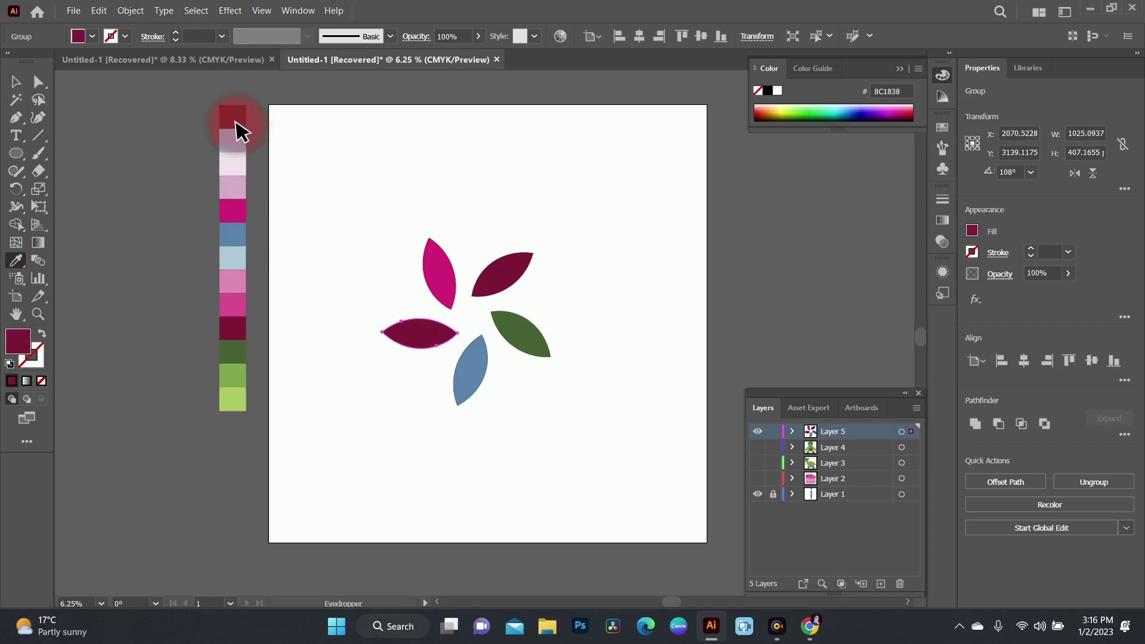
pyautogui.click(232, 116)
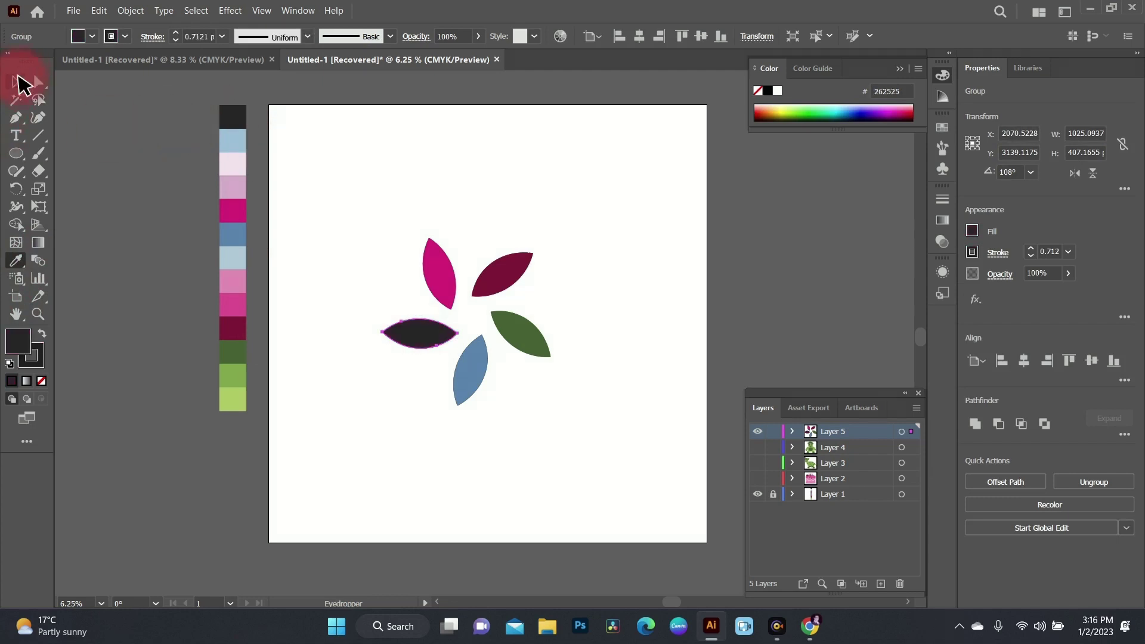
# Step: Select all five petals and scale the flower up by its corner handle
pyautogui.click(636, 232)
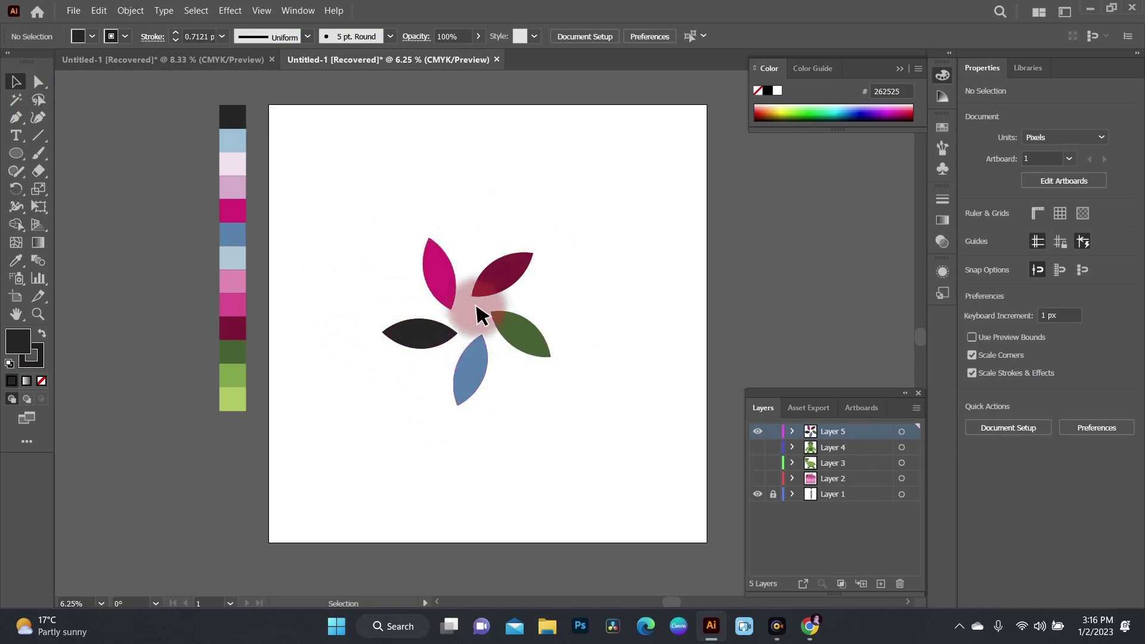
pyautogui.moveTo(356, 208); pyautogui.dragTo(614, 459)
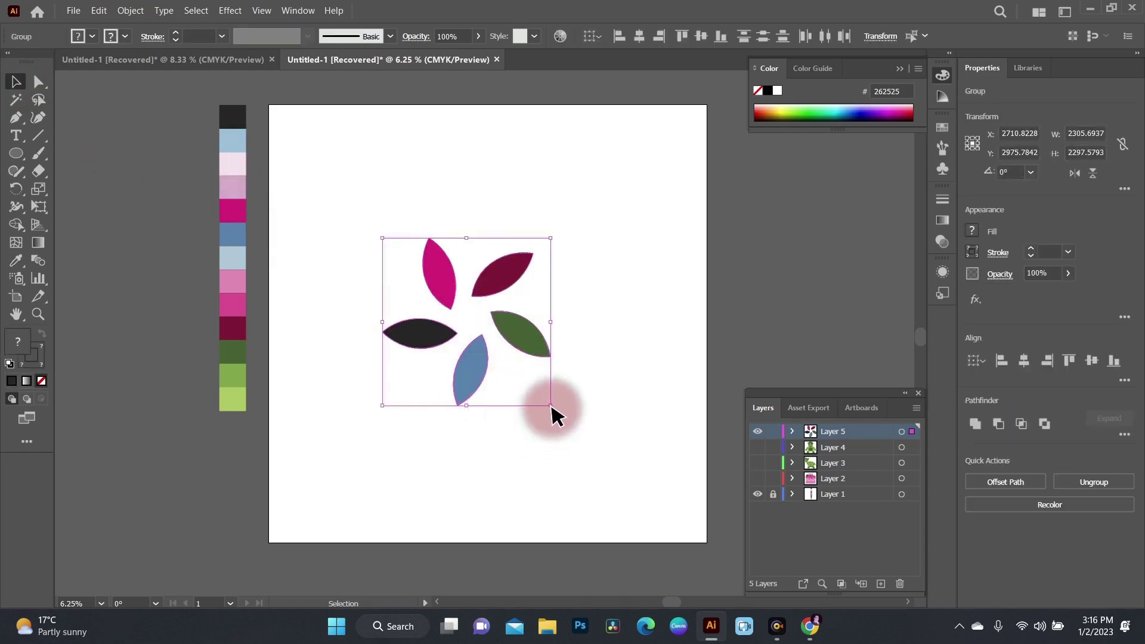
pyautogui.moveTo(551, 406); pyautogui.dragTo(601, 456)
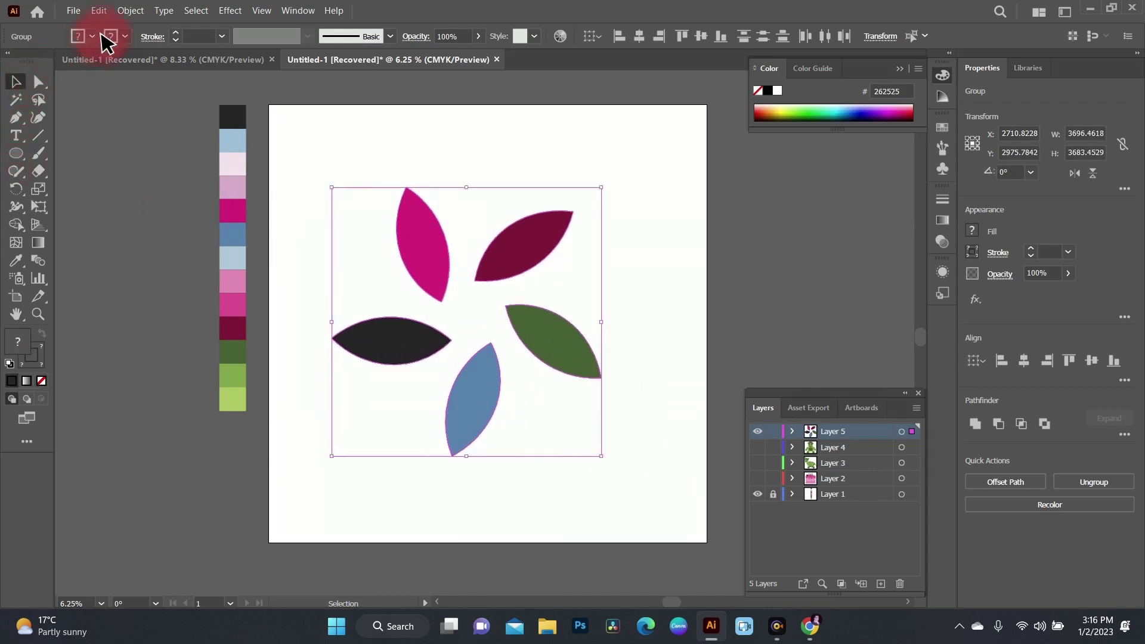
pyautogui.click(78, 12)
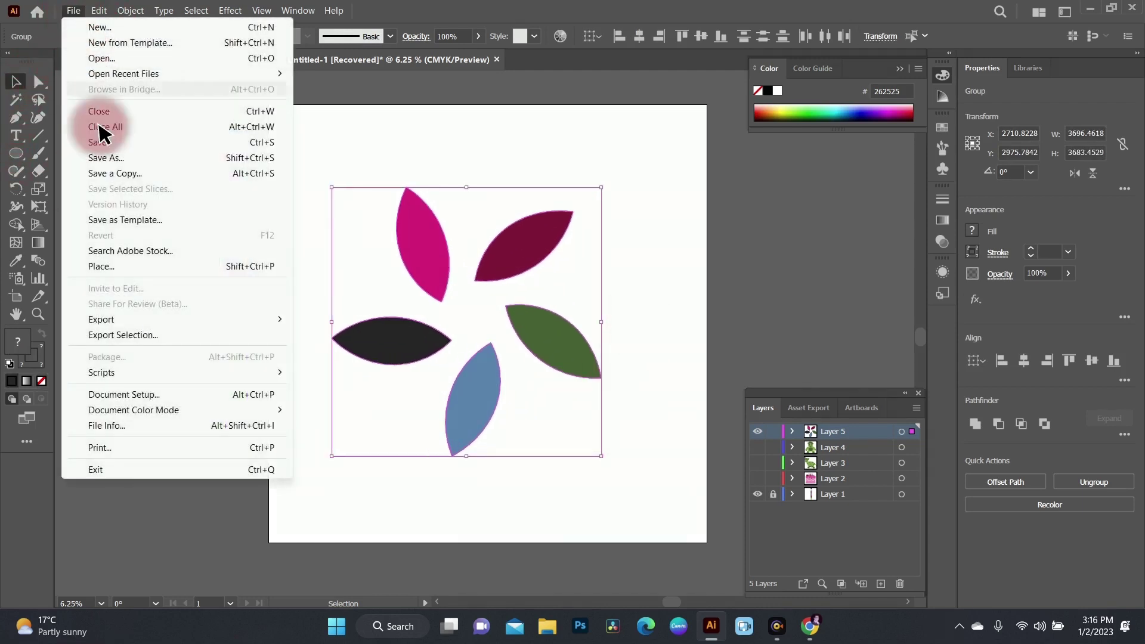
# Step: Export the flower as an SVG asset from Export for Screens
pyautogui.click(499, 331)
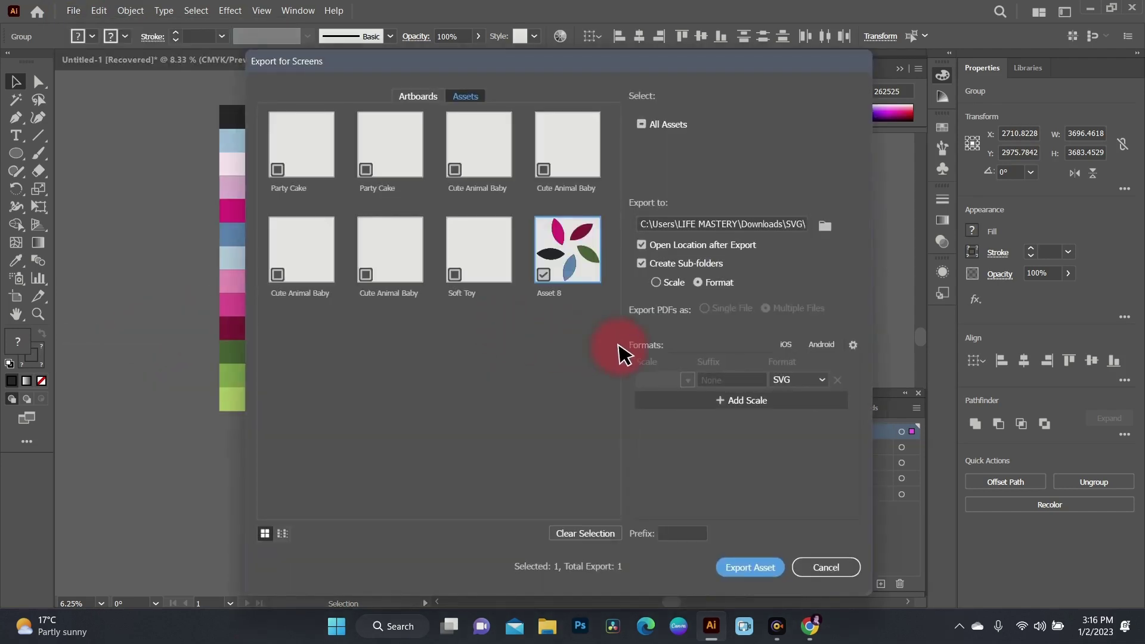
pyautogui.click(749, 571)
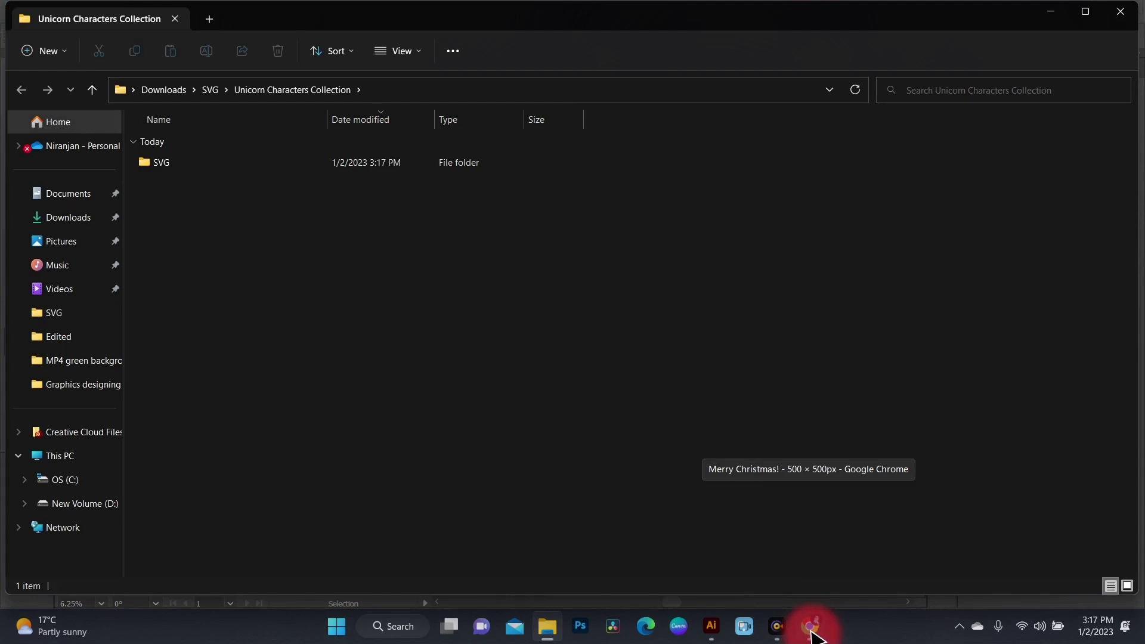
pyautogui.click(811, 626)
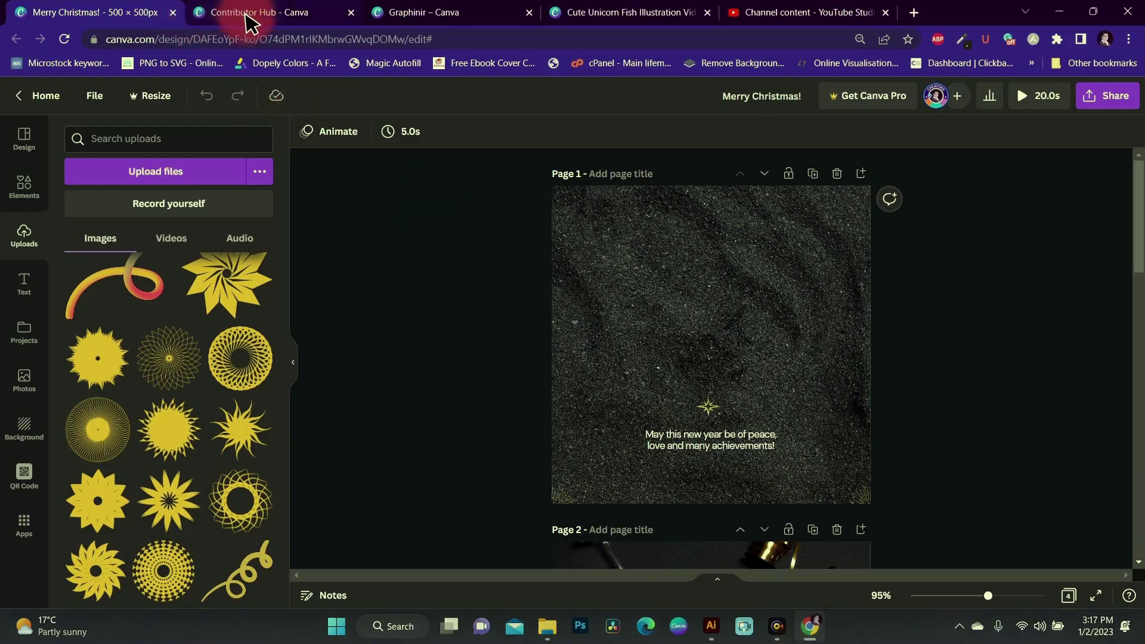
# Step: Upload the flower SVG, add it to Page 1, and show all recently used styles
pyautogui.click(160, 176)
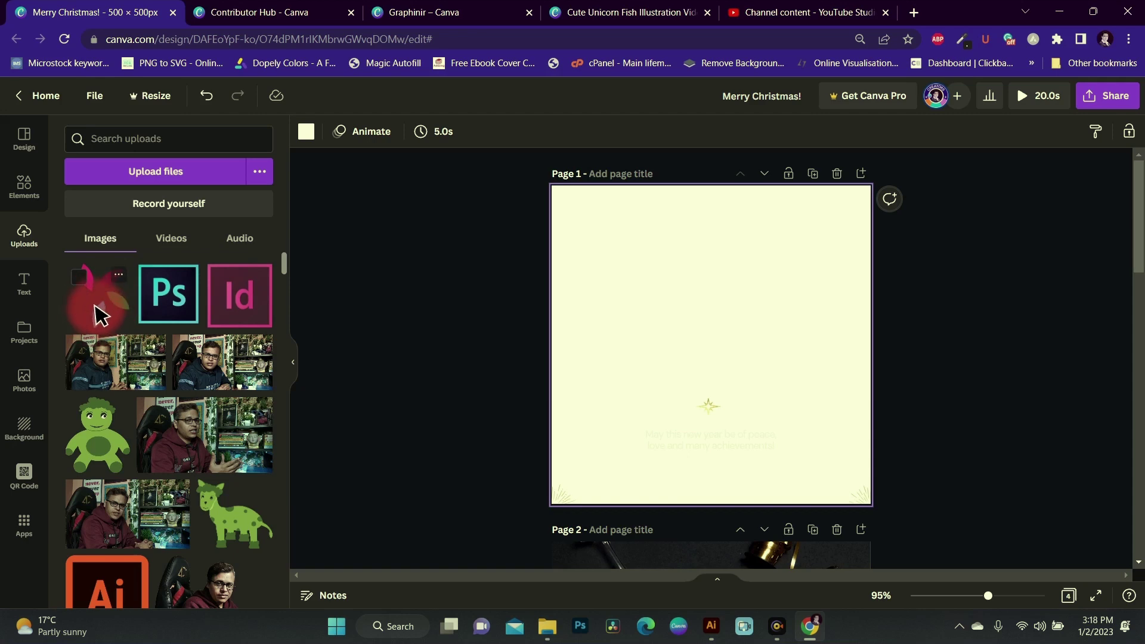
pyautogui.click(101, 305)
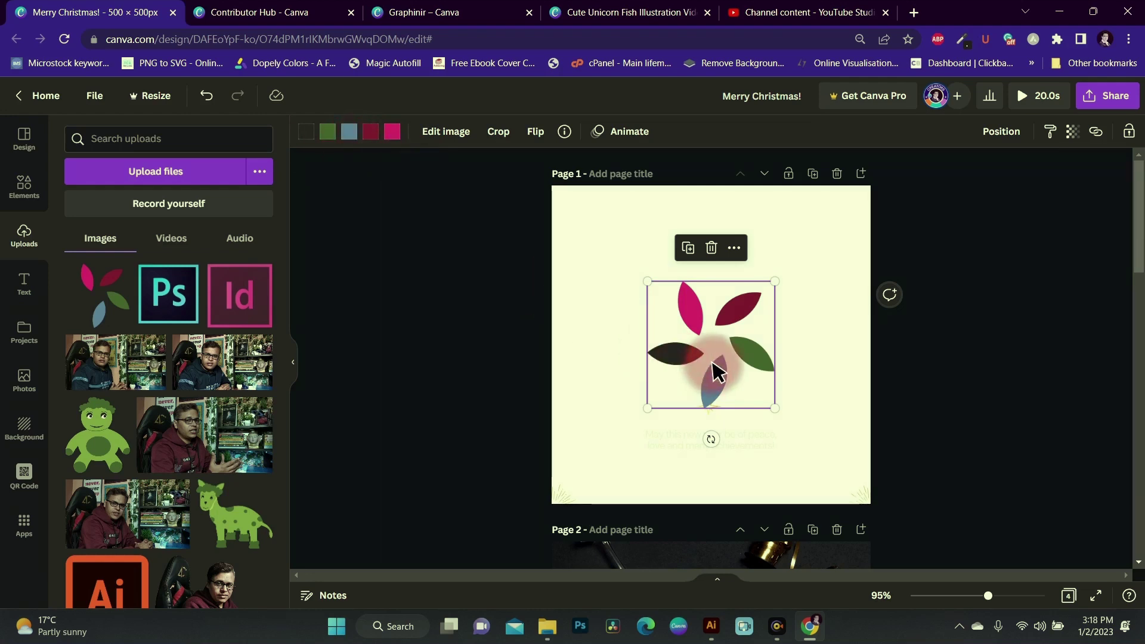
pyautogui.click(24, 190)
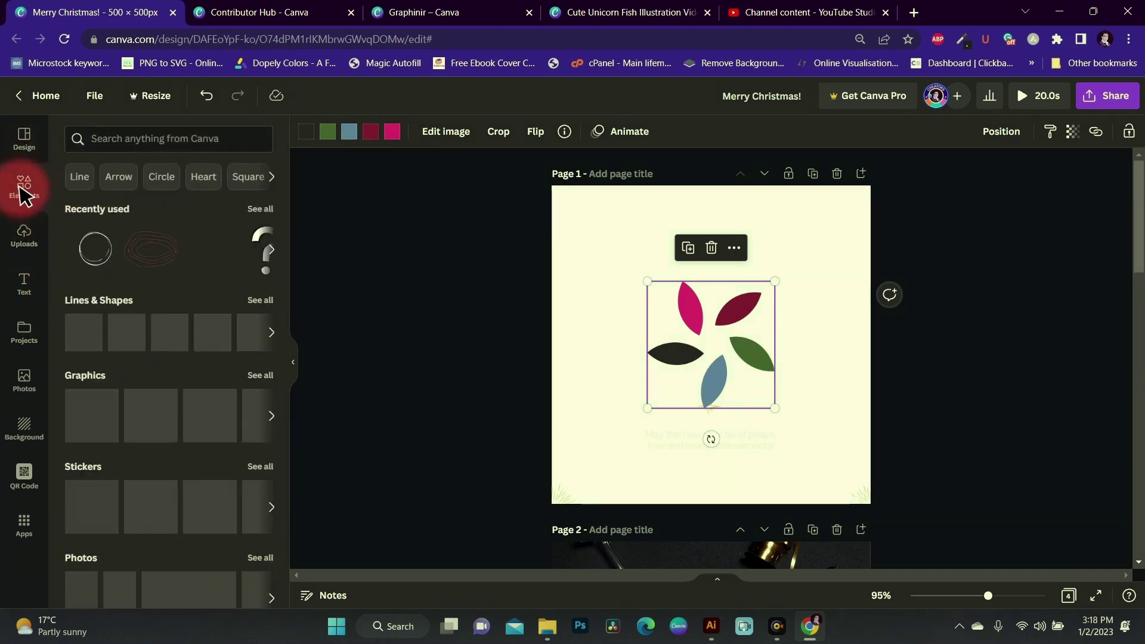
pyautogui.click(25, 141)
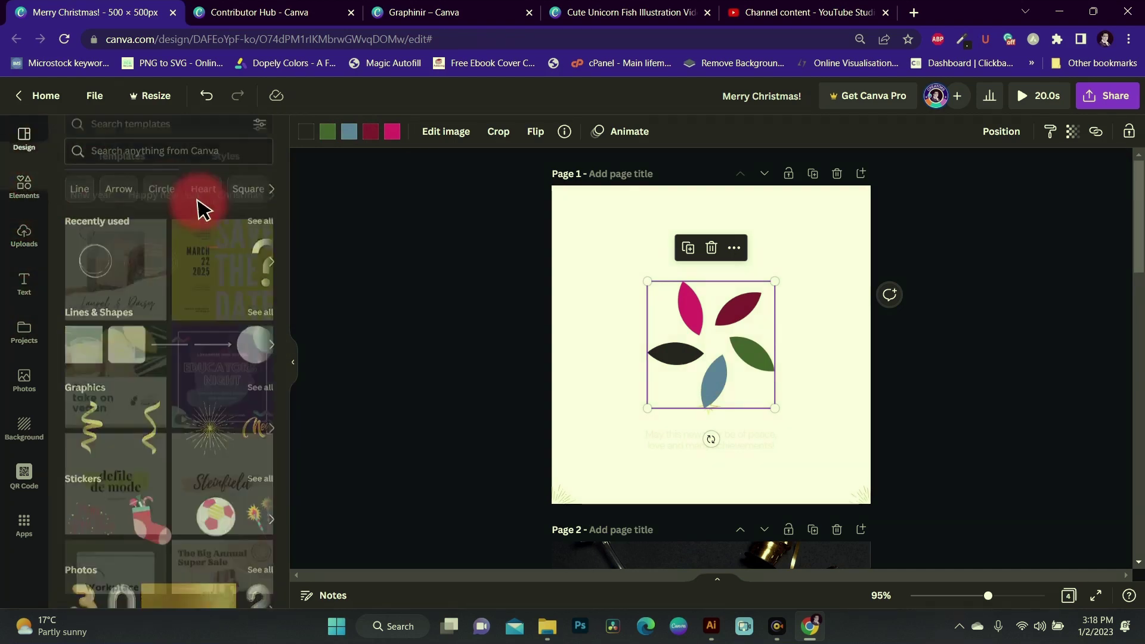
pyautogui.click(225, 171)
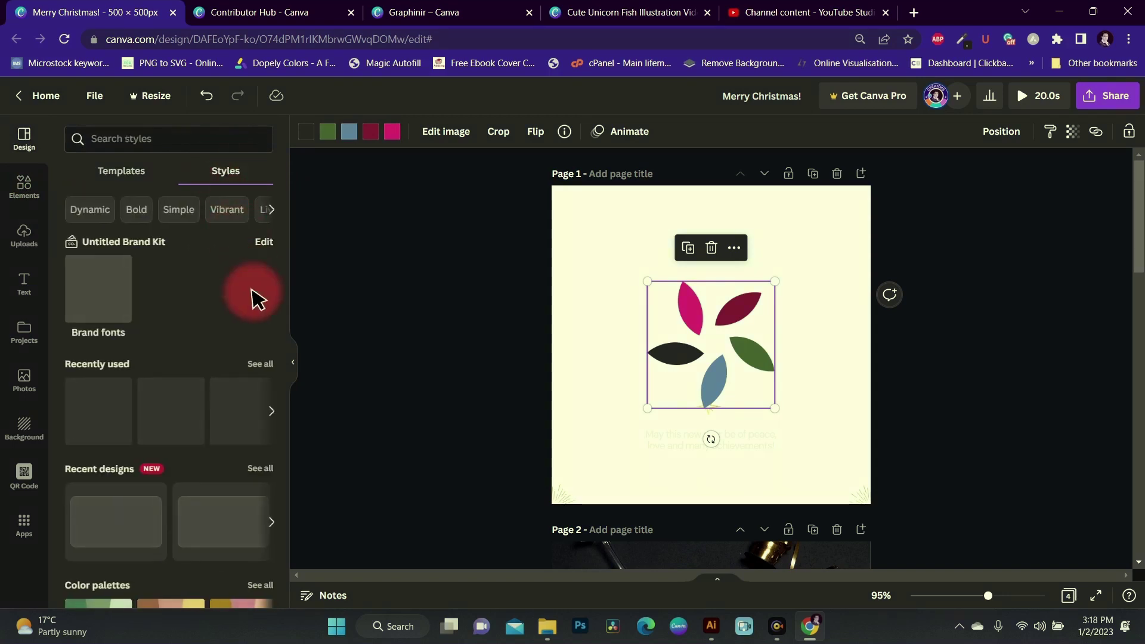
pyautogui.click(260, 365)
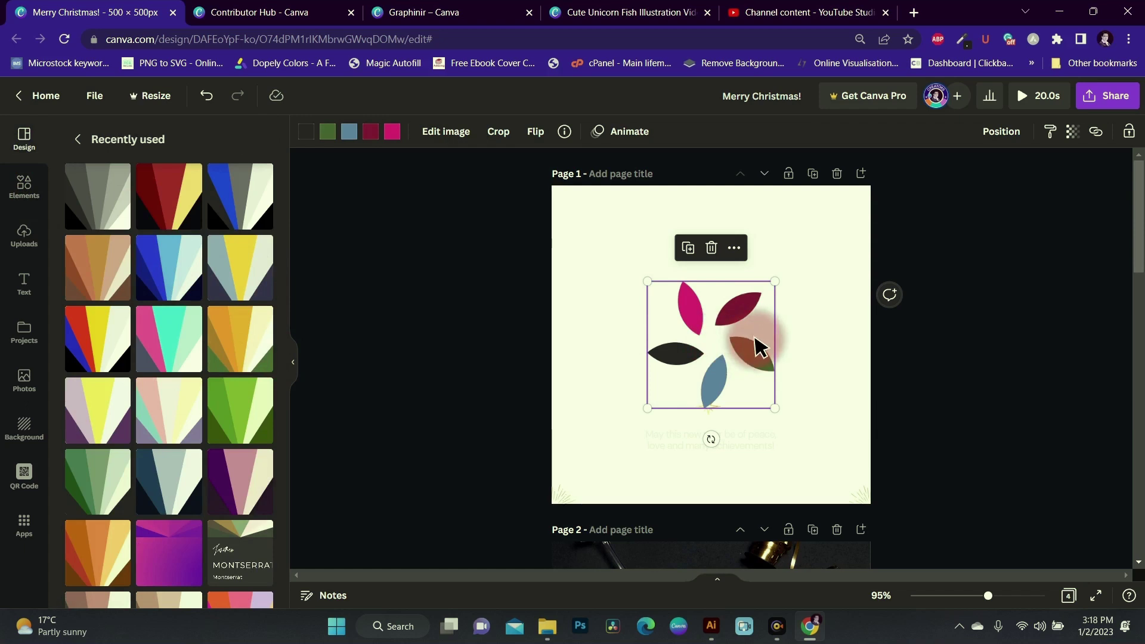
# Step: Enlarge the flower, try navy and mint styles, and delete the greeting text
pyautogui.moveTo(774, 280)
pyautogui.mouseDown()
pyautogui.moveTo(837, 221)
pyautogui.moveTo(753, 309)
pyautogui.mouseUp()
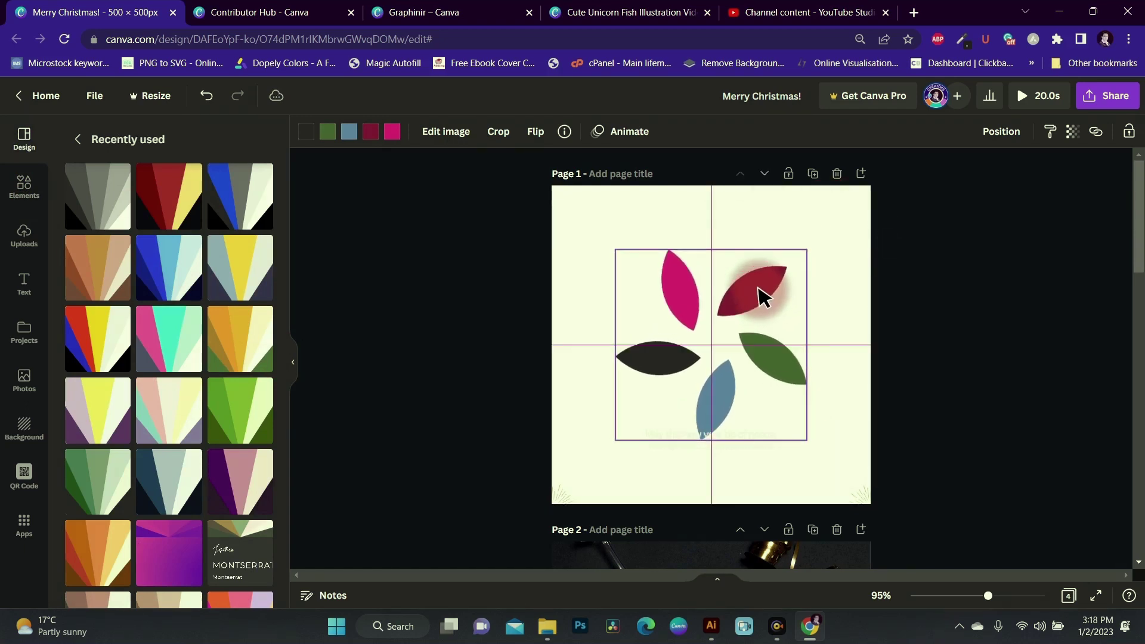
pyautogui.click(186, 274)
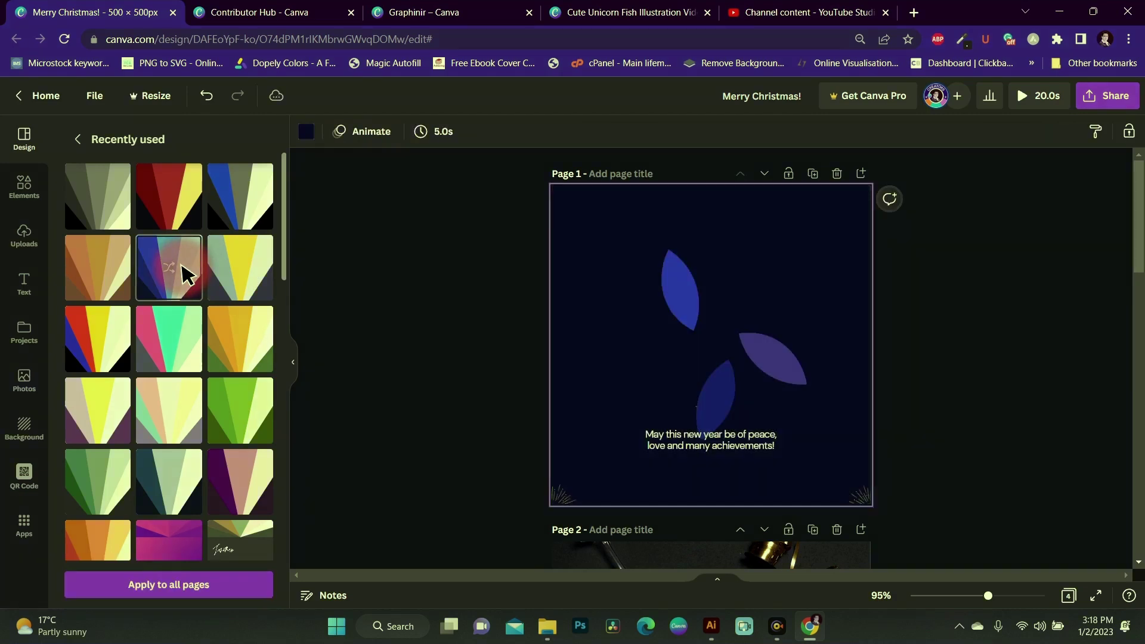
pyautogui.click(190, 275)
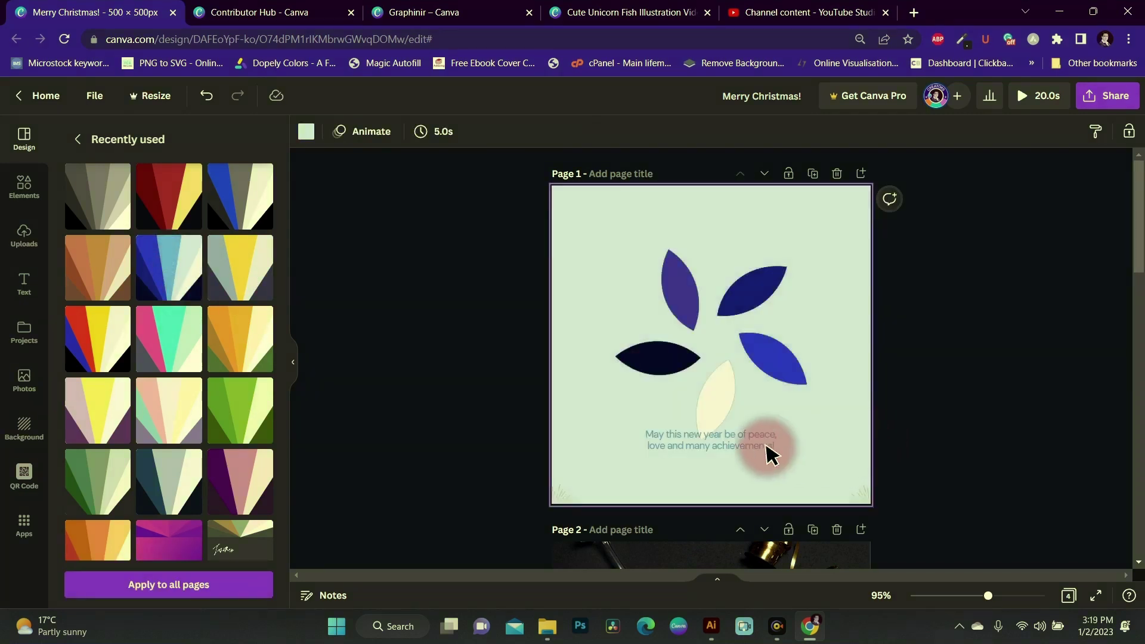
pyautogui.click(736, 444)
pyautogui.click(711, 395)
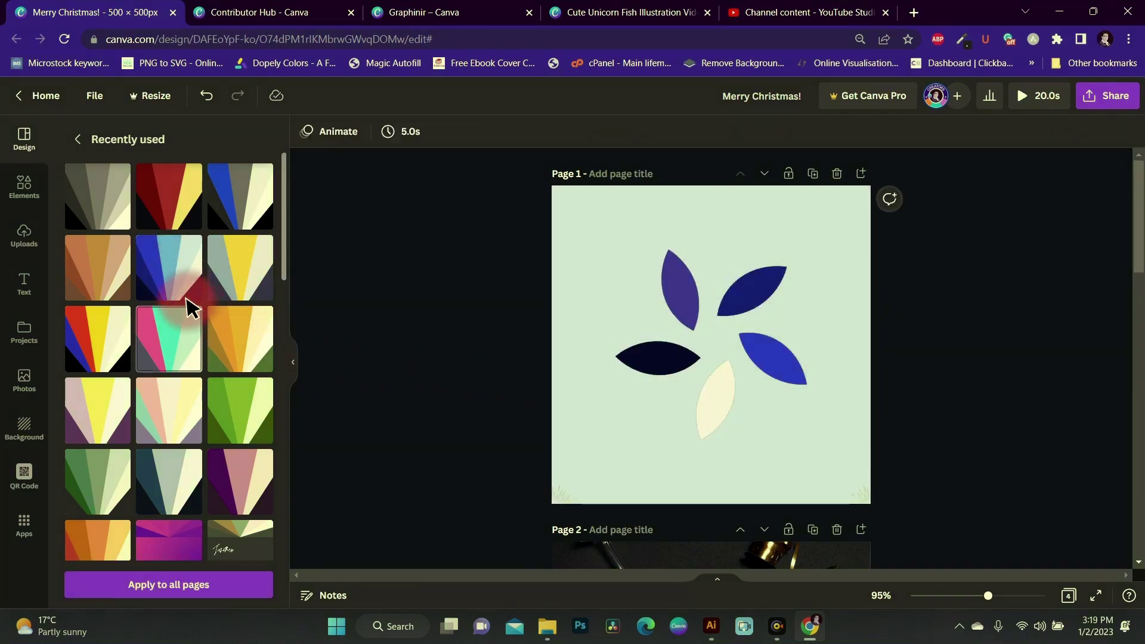
# Step: Try dark grey, sage, mustard, pink-petal and red styles, shuffling the palette colours
pyautogui.click(244, 279)
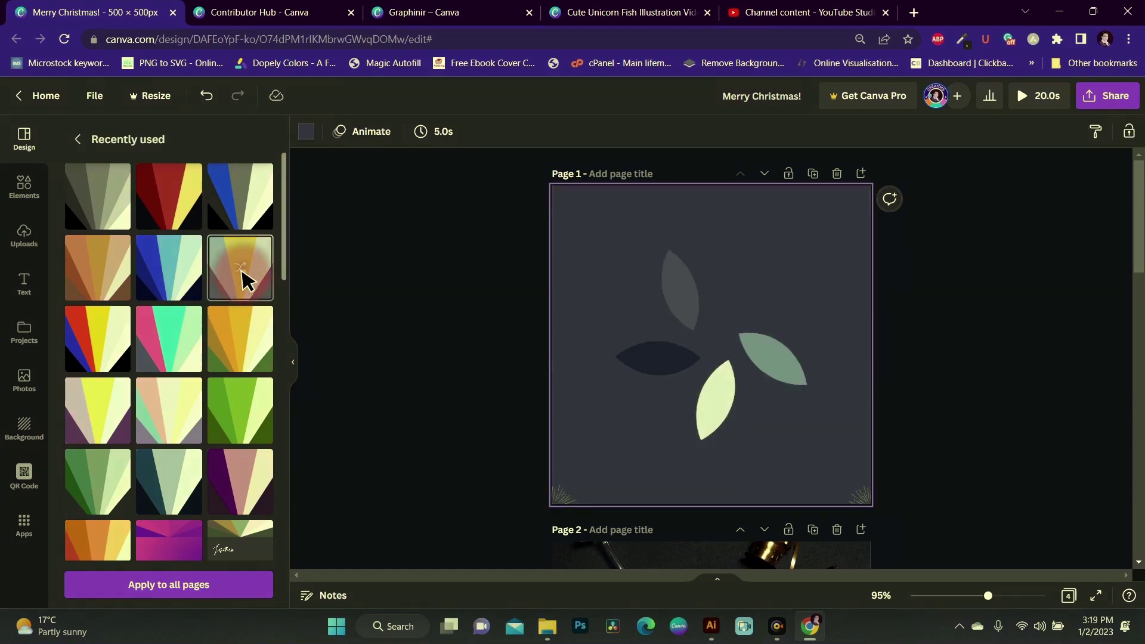
pyautogui.click(245, 279)
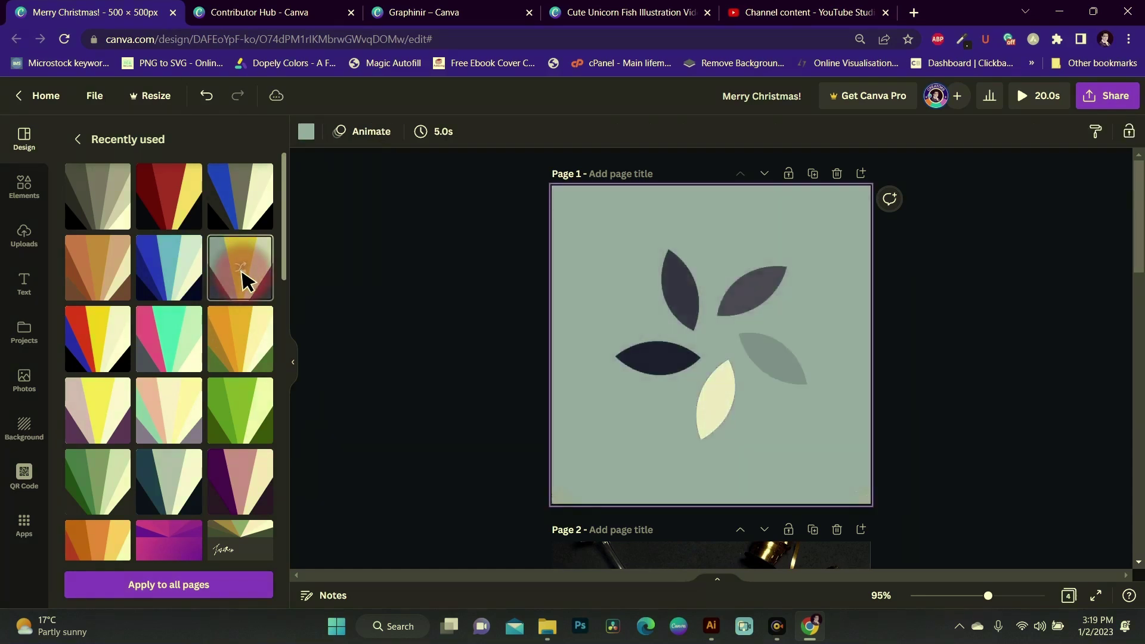
pyautogui.click(248, 355)
pyautogui.click(178, 349)
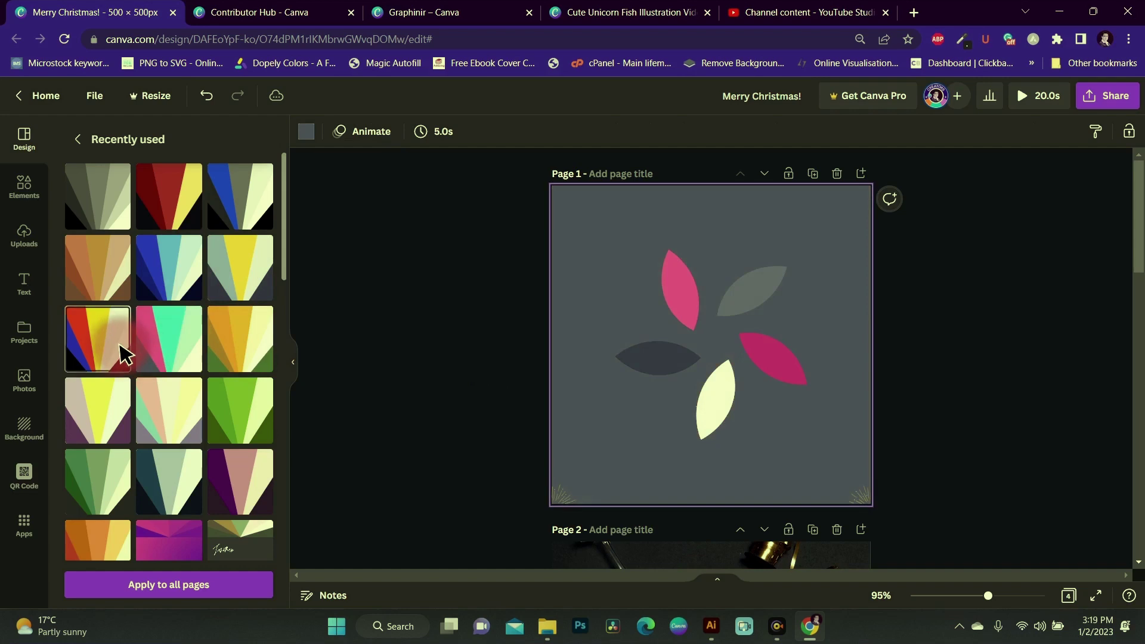
pyautogui.click(121, 351)
pyautogui.click(121, 352)
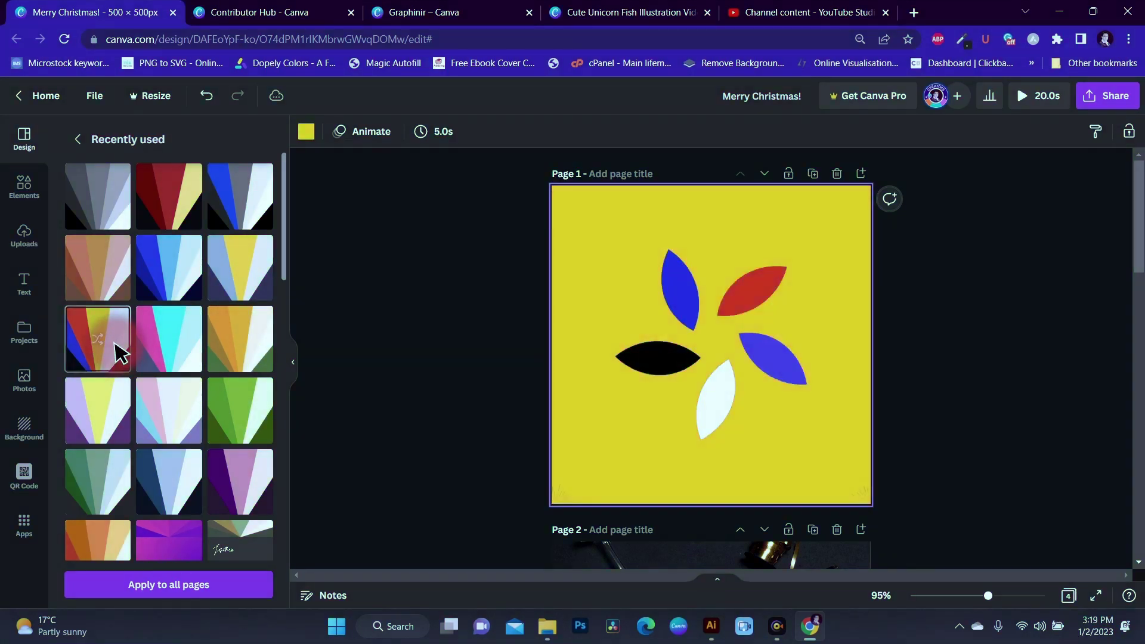
pyautogui.click(121, 352)
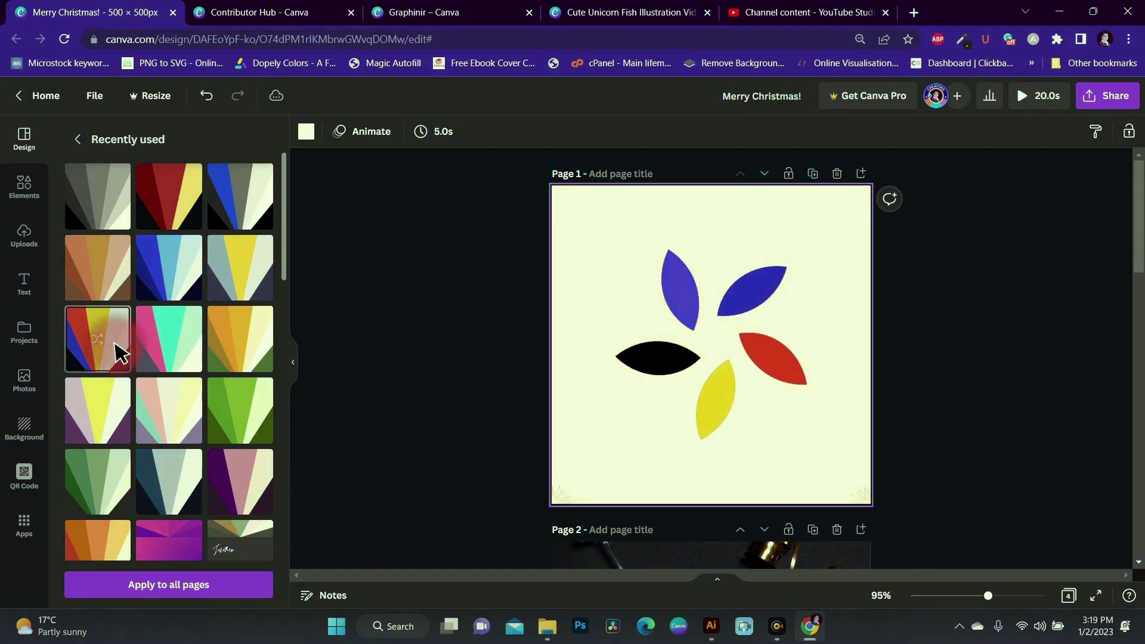
# Step: Apply green, grey, then dark navy palettes, and delete the flower graphic
pyautogui.click(237, 418)
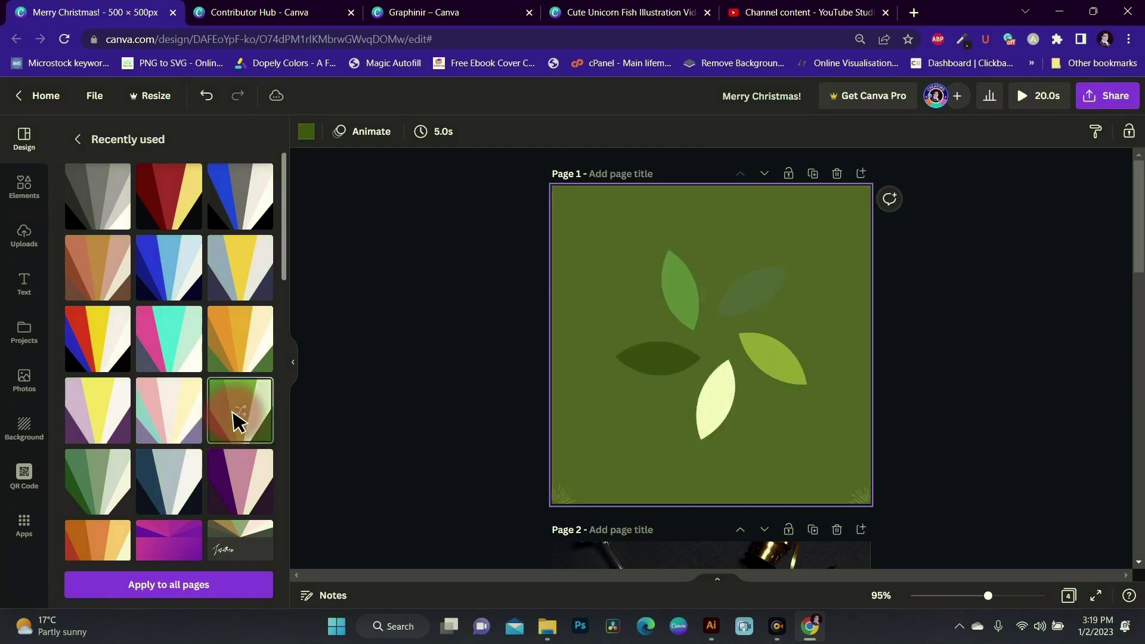
pyautogui.click(160, 411)
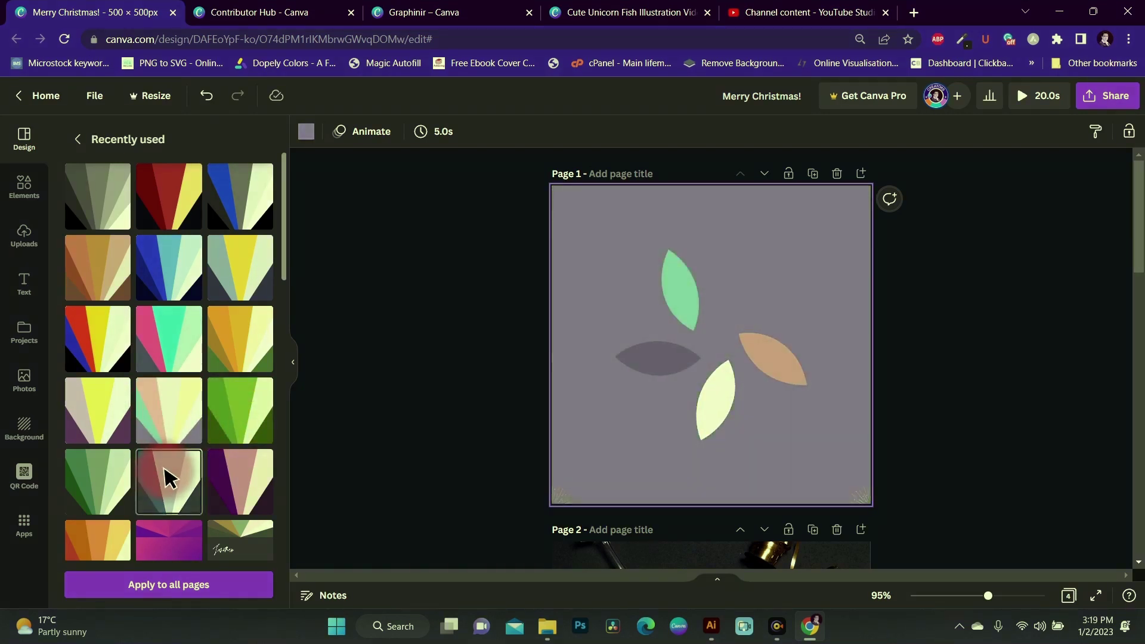
pyautogui.click(167, 477)
pyautogui.click(774, 365)
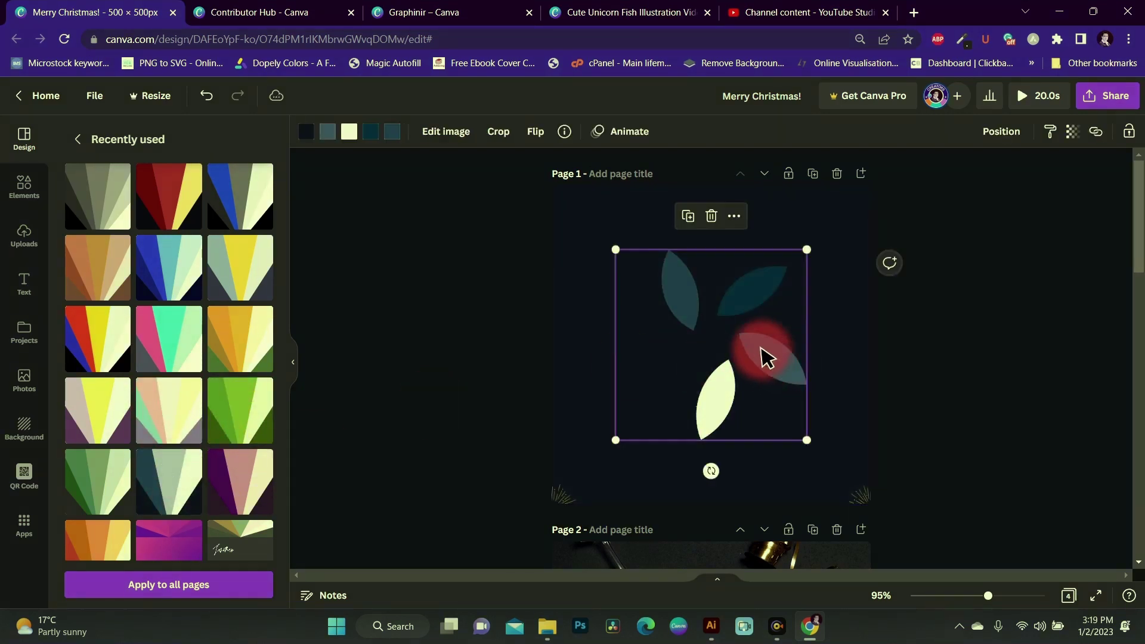
pyautogui.click(710, 218)
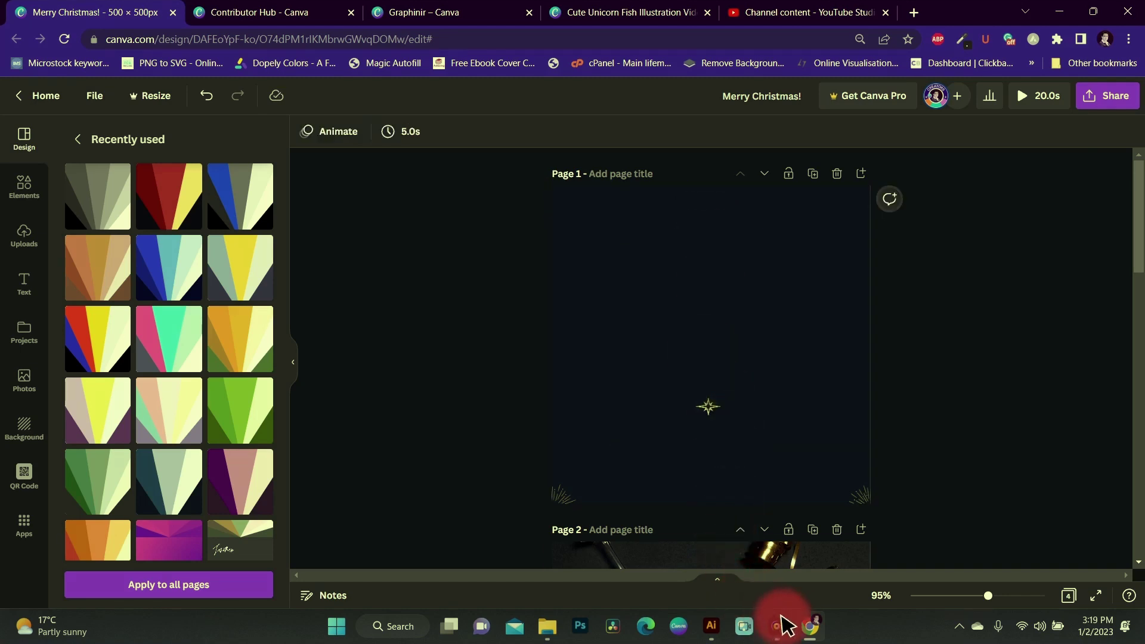
# Step: In Illustrator, select all and scale the radial repeat up so petals spread wider
pyautogui.moveTo(710, 626)
pyautogui.click(690, 584)
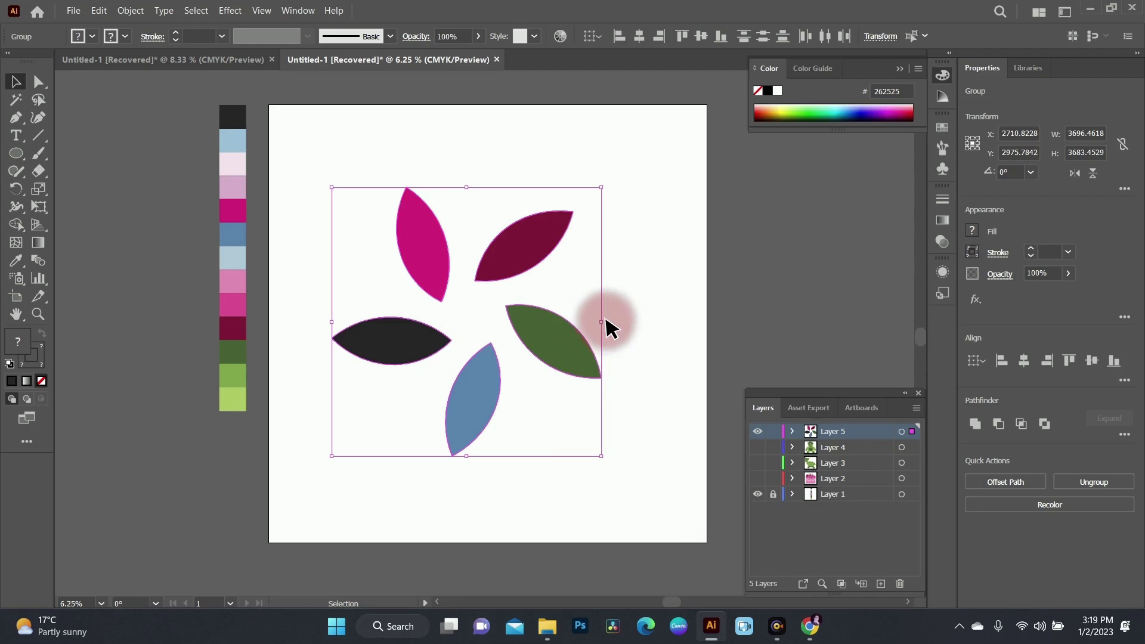
pyautogui.click(653, 297)
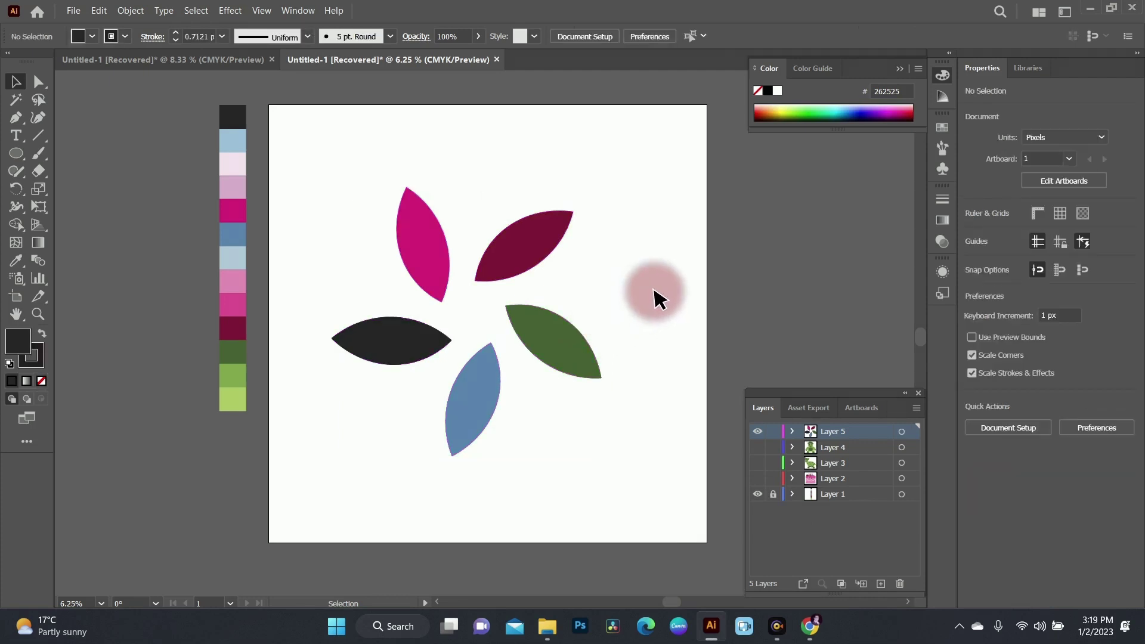
pyautogui.hotkey('ctrl', 'a')
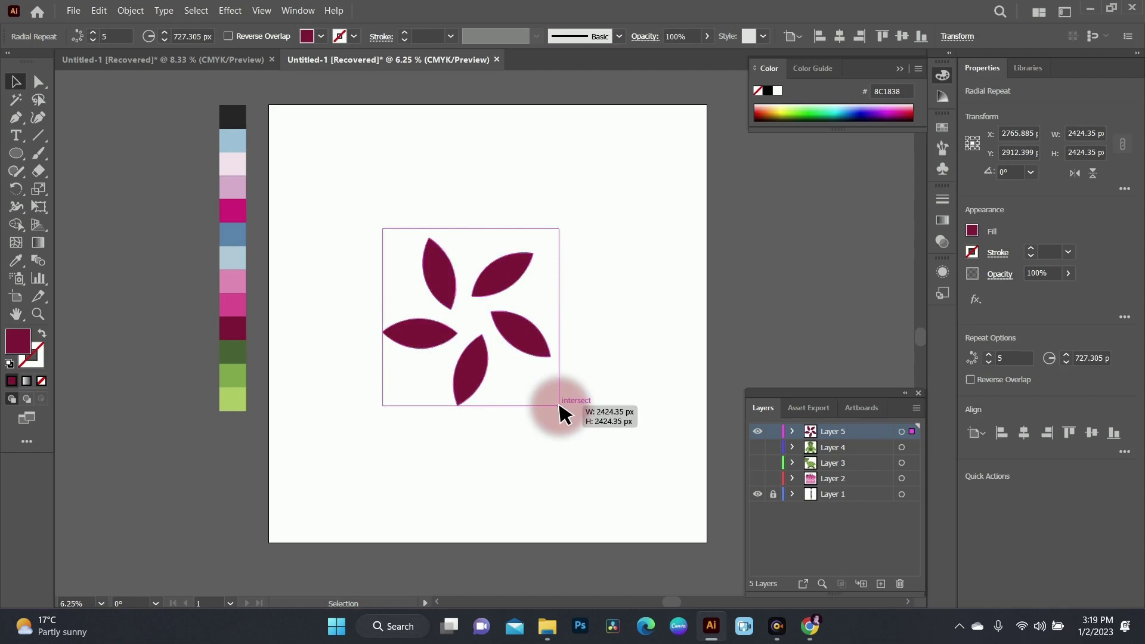
pyautogui.moveTo(560, 411); pyautogui.dragTo(594, 442)
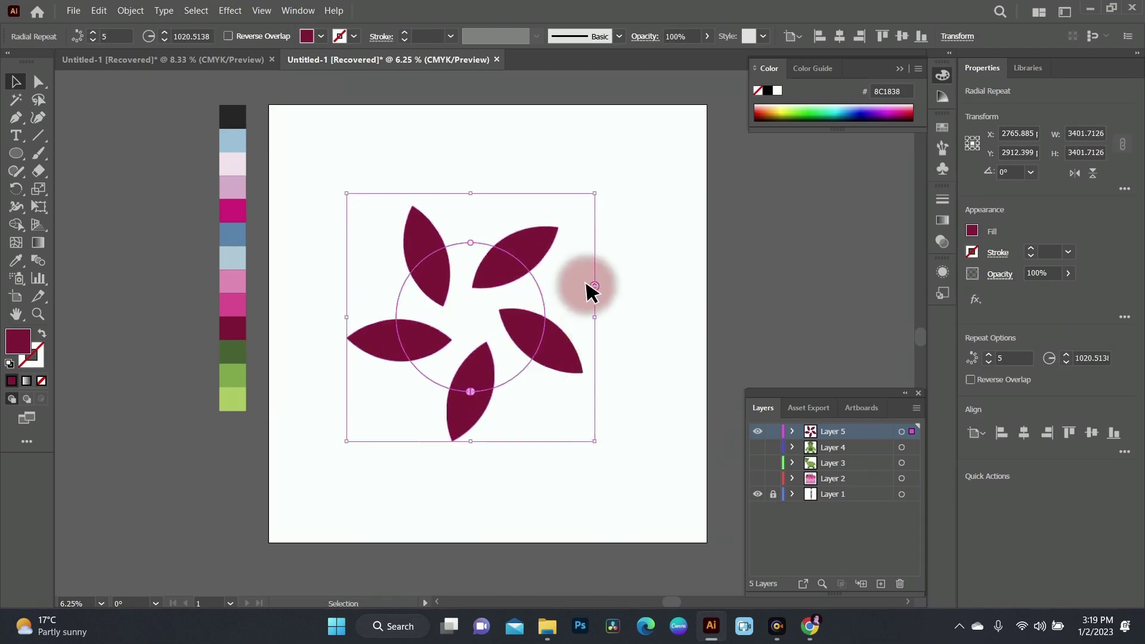
pyautogui.moveTo(594, 286); pyautogui.dragTo(595, 280)
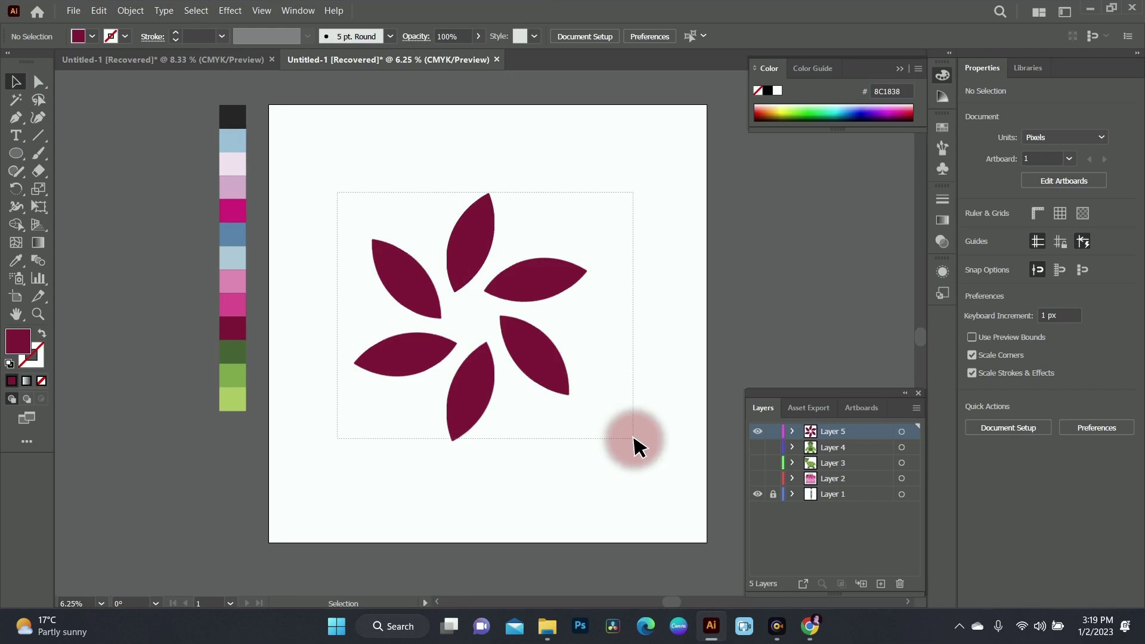
# Step: Select the six-petal crimson radial flower
pyautogui.click(482, 364)
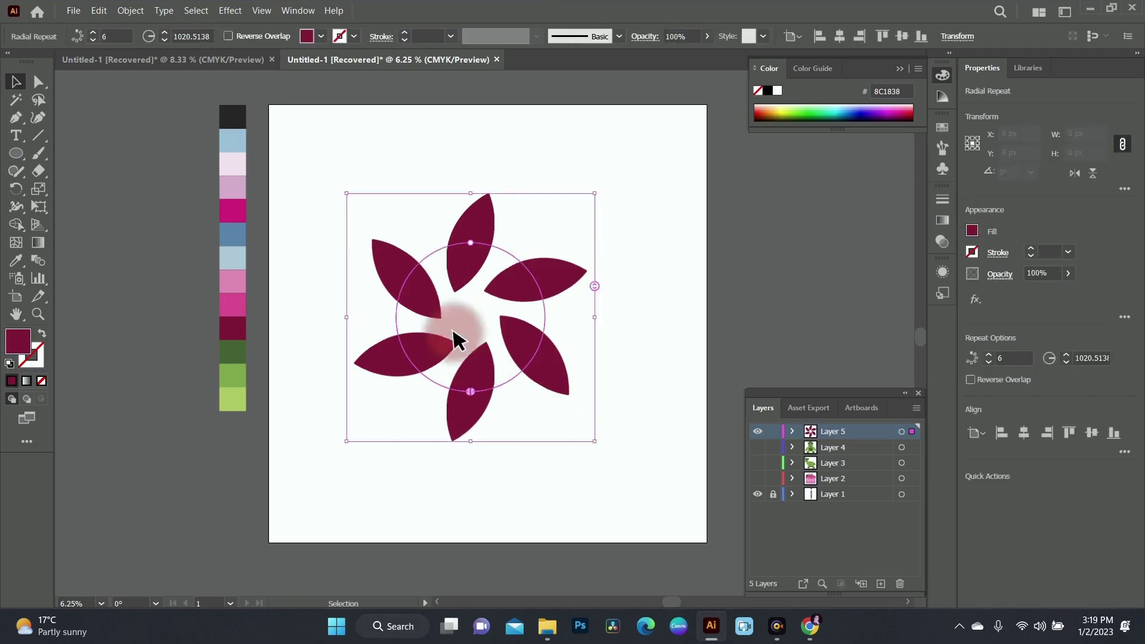
# Step: Expand the six-petal radial repeat into plain shapes and ungroup it into separate petals
pyautogui.click(138, 11)
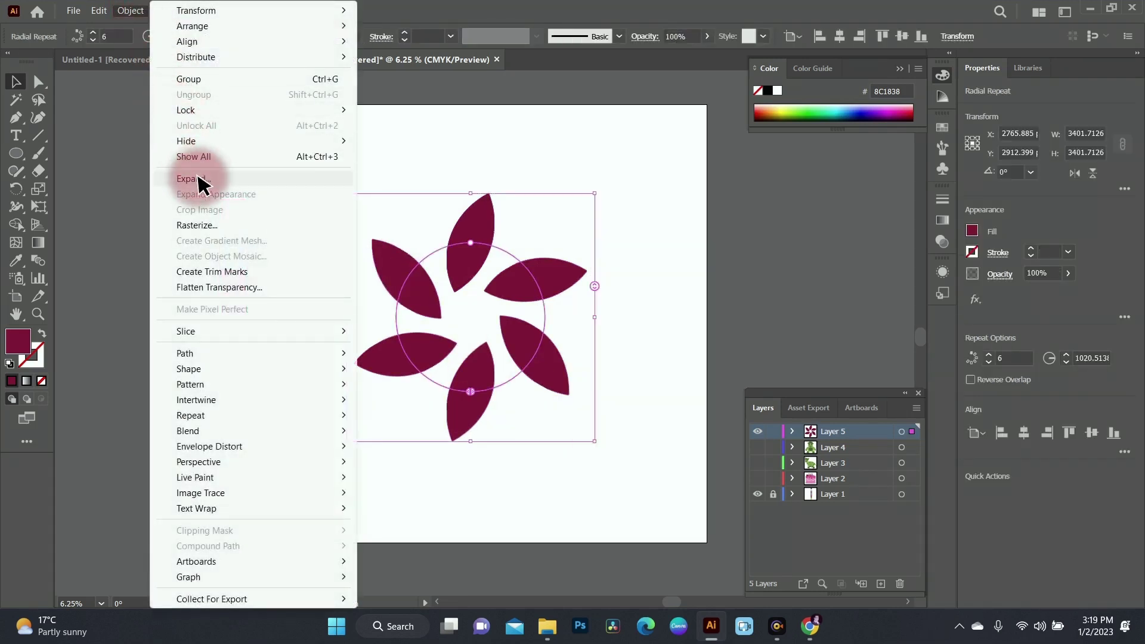
pyautogui.click(199, 177)
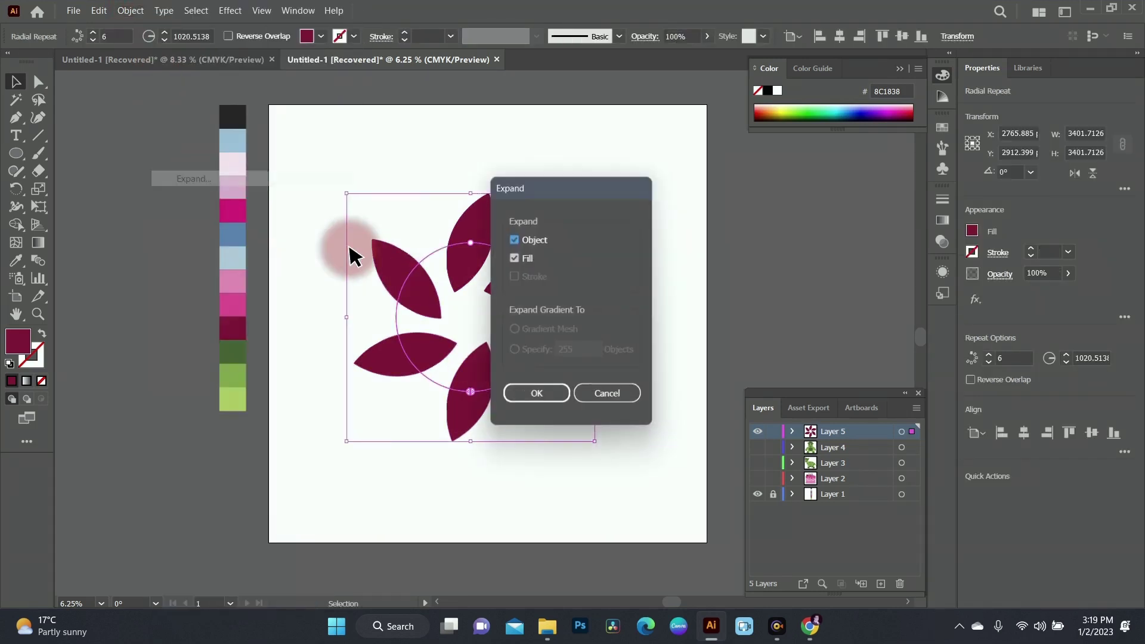
pyautogui.click(532, 396)
pyautogui.rightClick(540, 295)
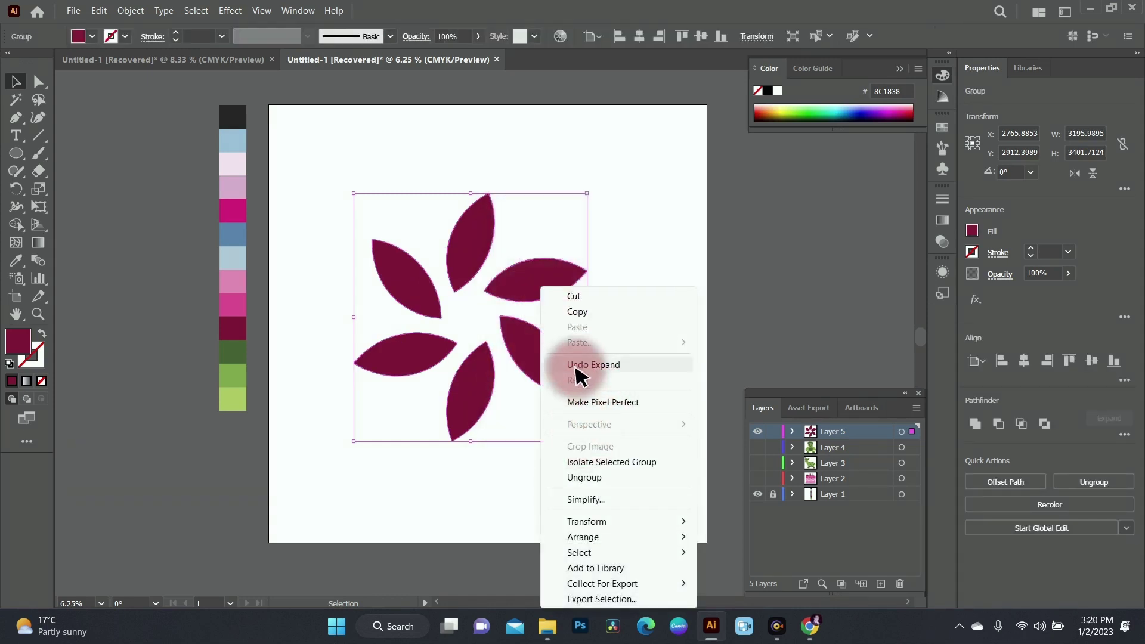
pyautogui.click(588, 478)
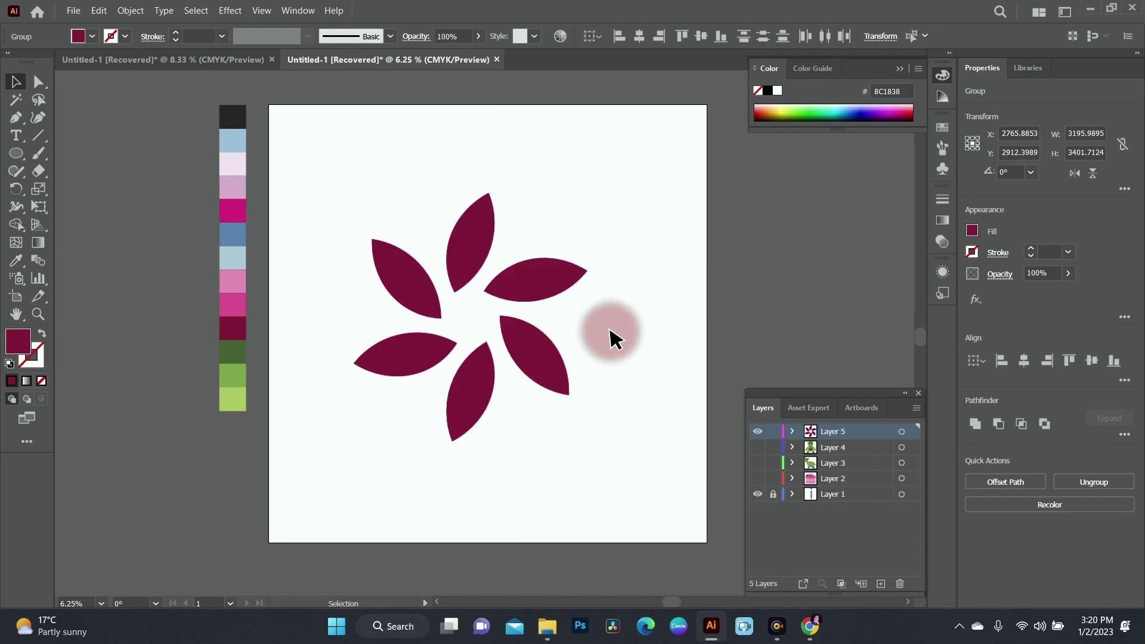
# Step: Colour the upper-left petal light blue and the right petal steel blue
pyautogui.click(611, 331)
pyautogui.click(407, 285)
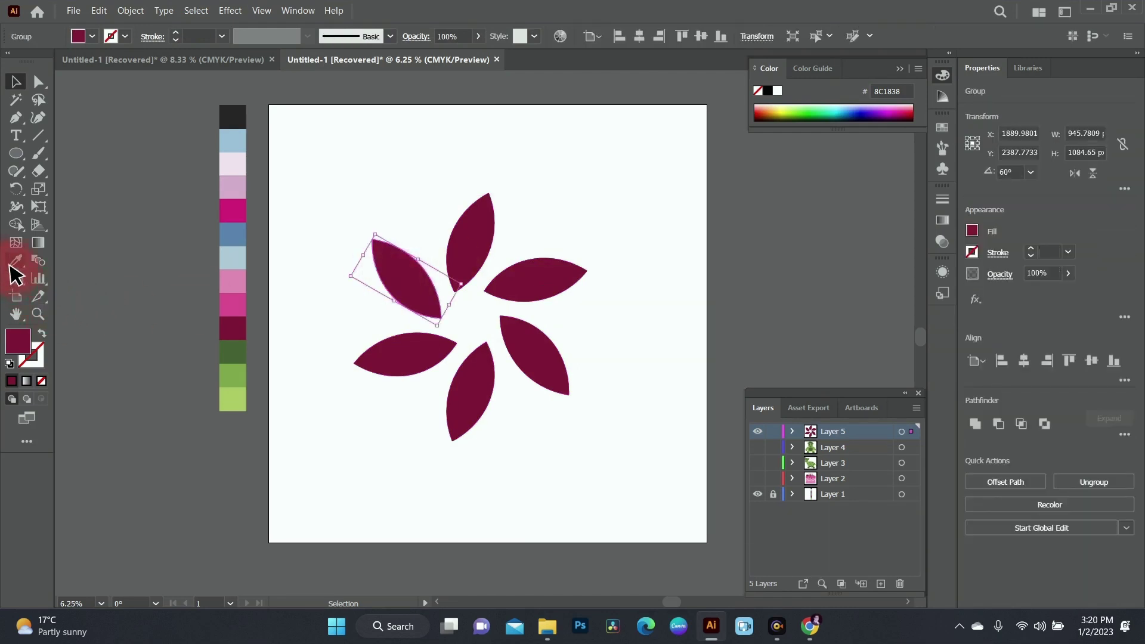
pyautogui.click(242, 142)
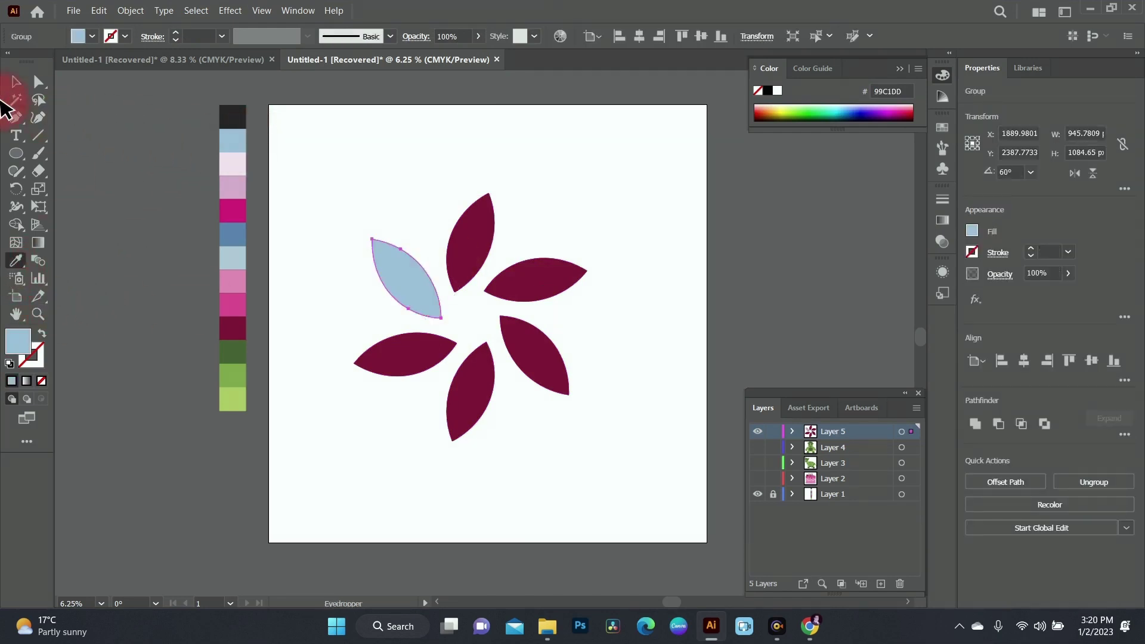
pyautogui.click(18, 86)
pyautogui.click(593, 173)
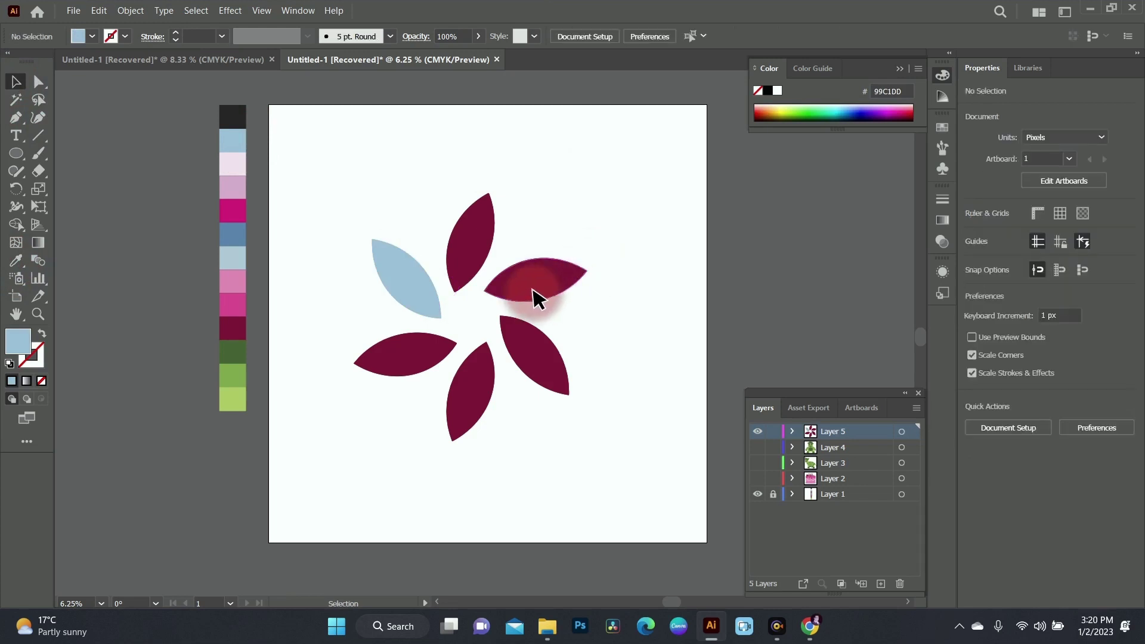
pyautogui.click(535, 296)
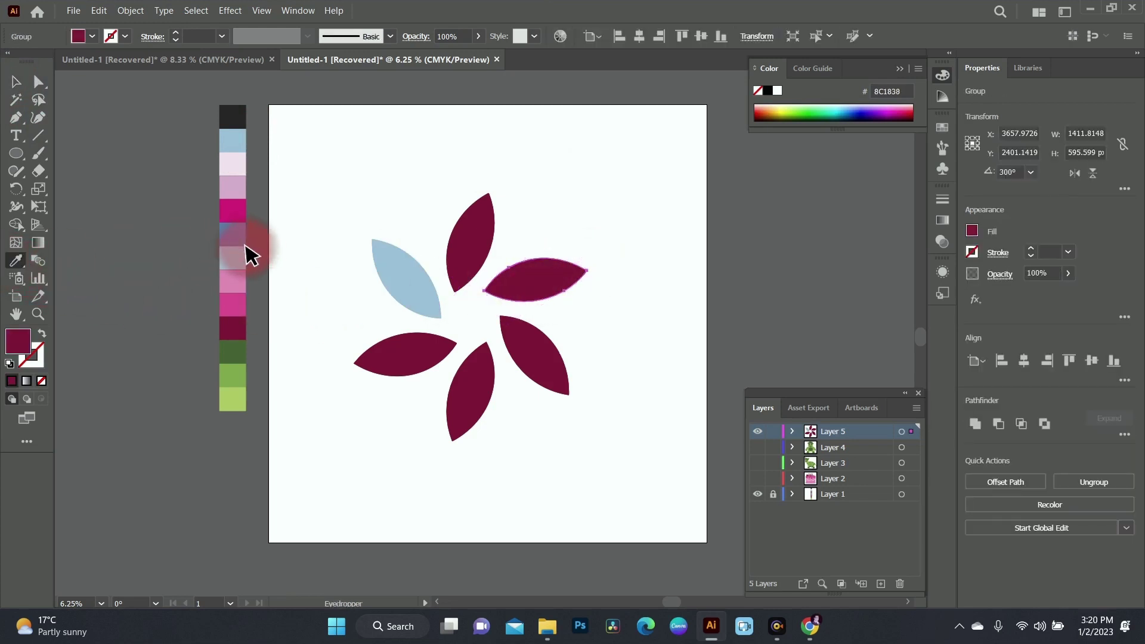
pyautogui.click(234, 238)
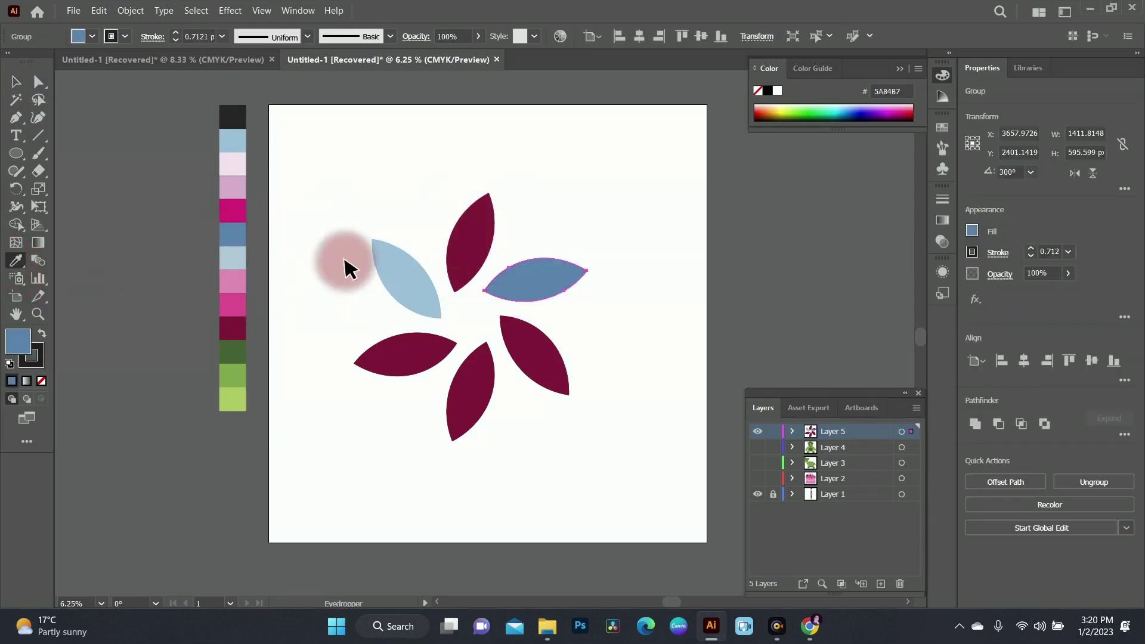
pyautogui.click(18, 87)
pyautogui.click(613, 192)
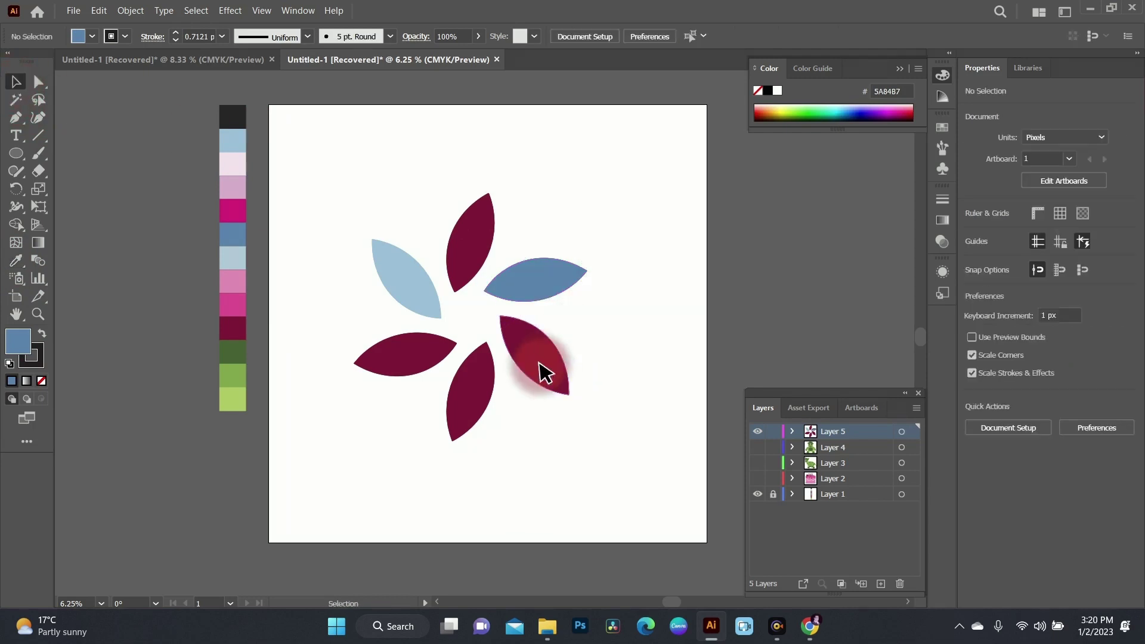
# Step: Colour the lower-right petal pink with the Eyedropper
pyautogui.click(542, 375)
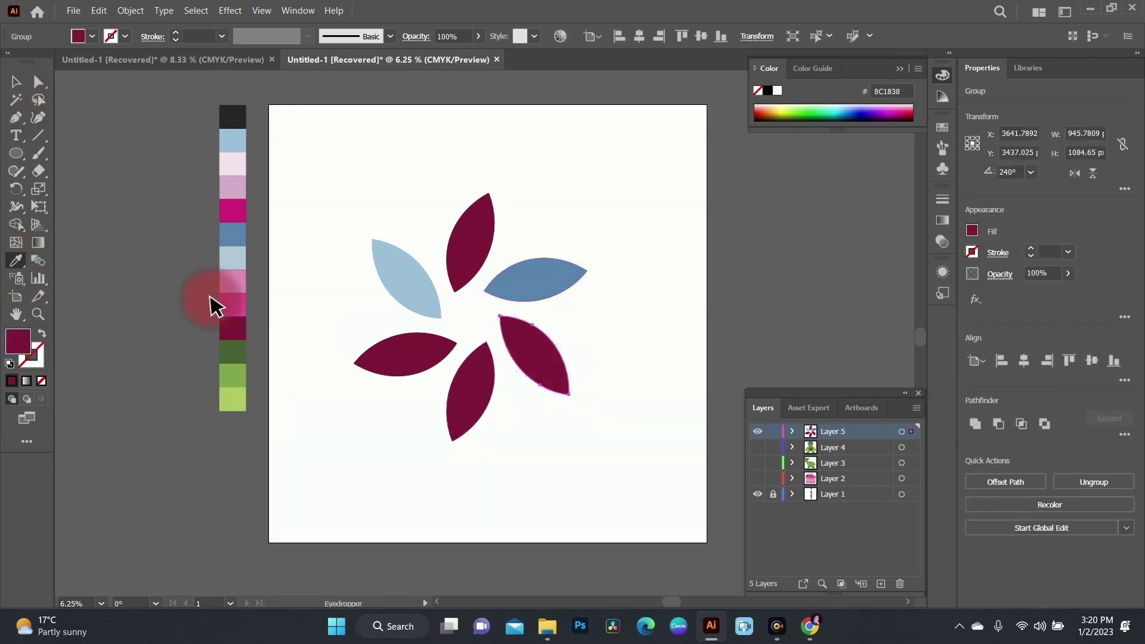
pyautogui.click(12, 83)
pyautogui.click(577, 227)
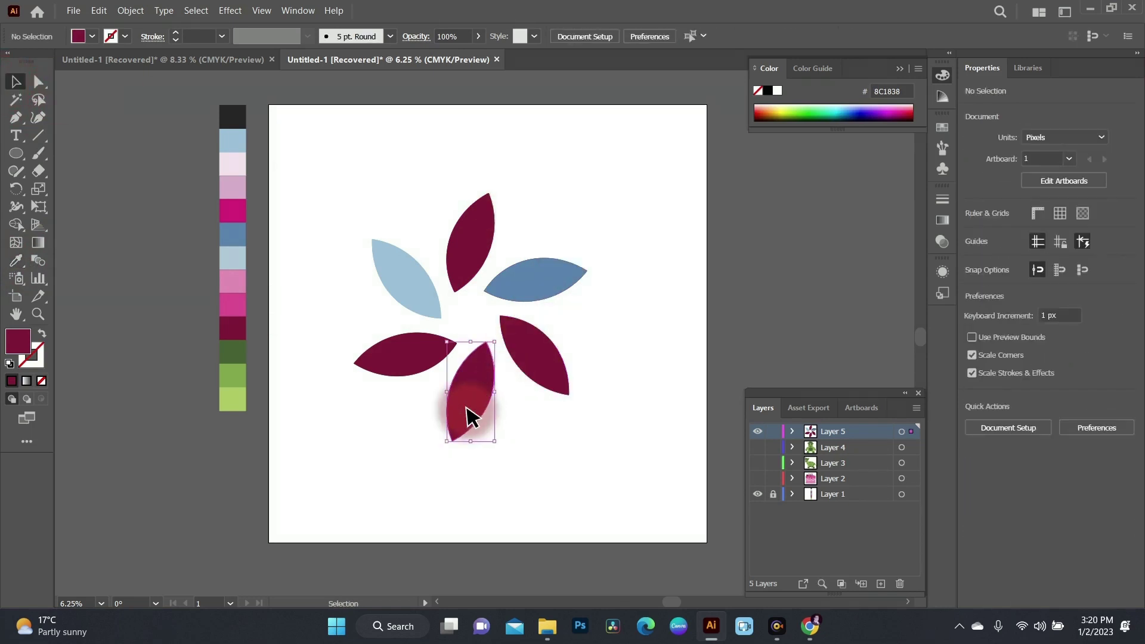
pyautogui.click(531, 361)
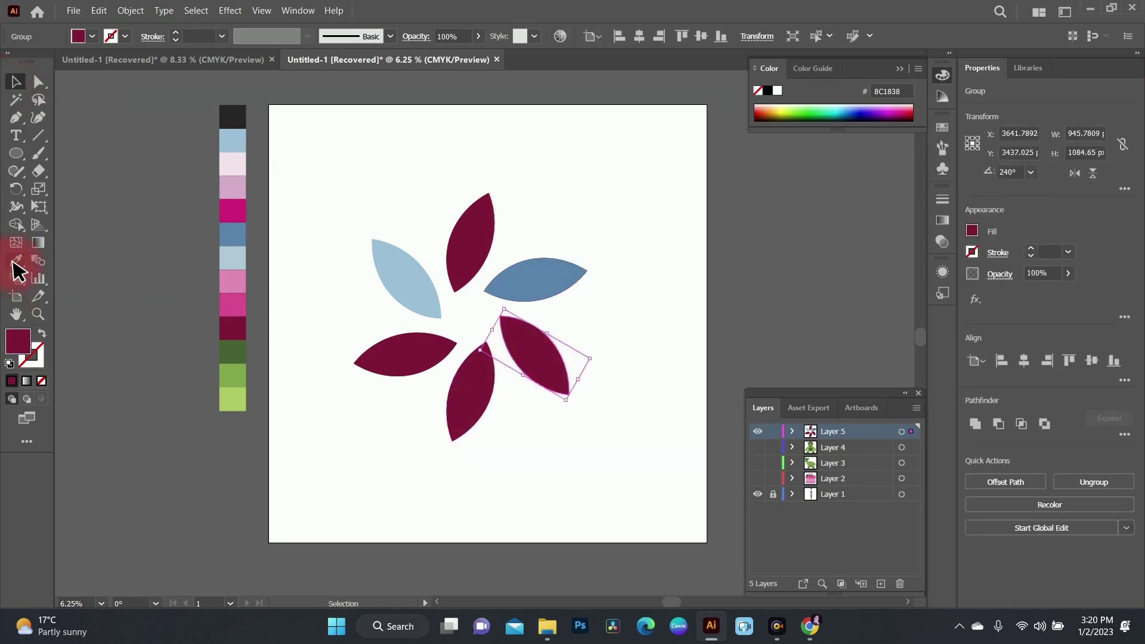
pyautogui.click(15, 261)
pyautogui.click(231, 307)
pyautogui.click(17, 86)
pyautogui.click(684, 345)
# Step: Colour the bottom petal dark green and the left petal light green, then select all six petals
pyautogui.click(472, 414)
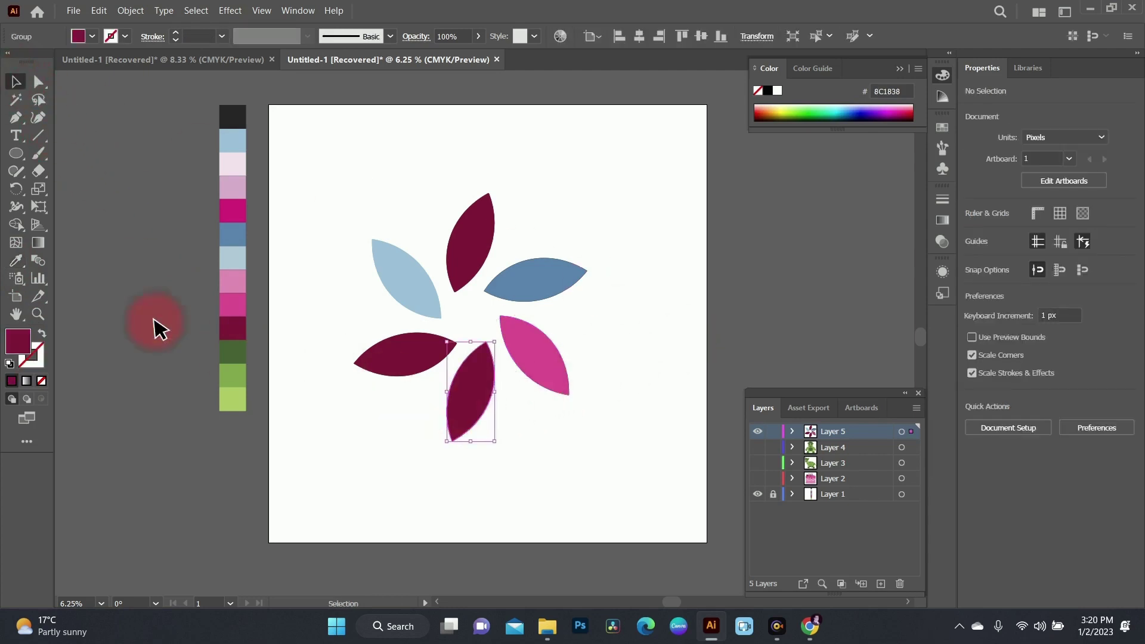
pyautogui.click(232, 357)
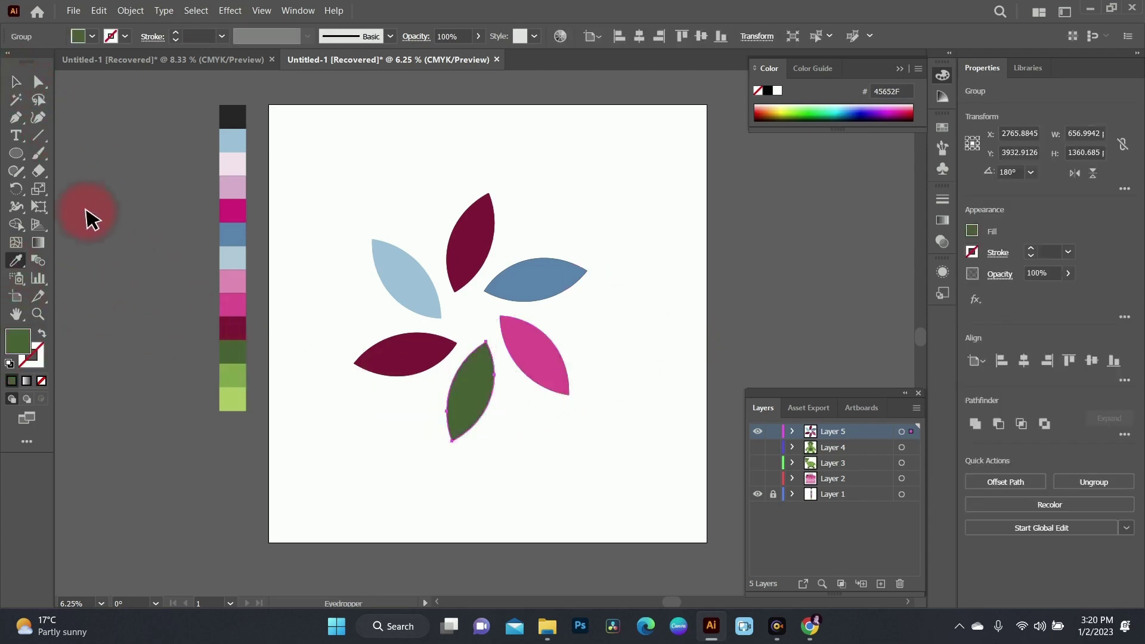
pyautogui.click(654, 299)
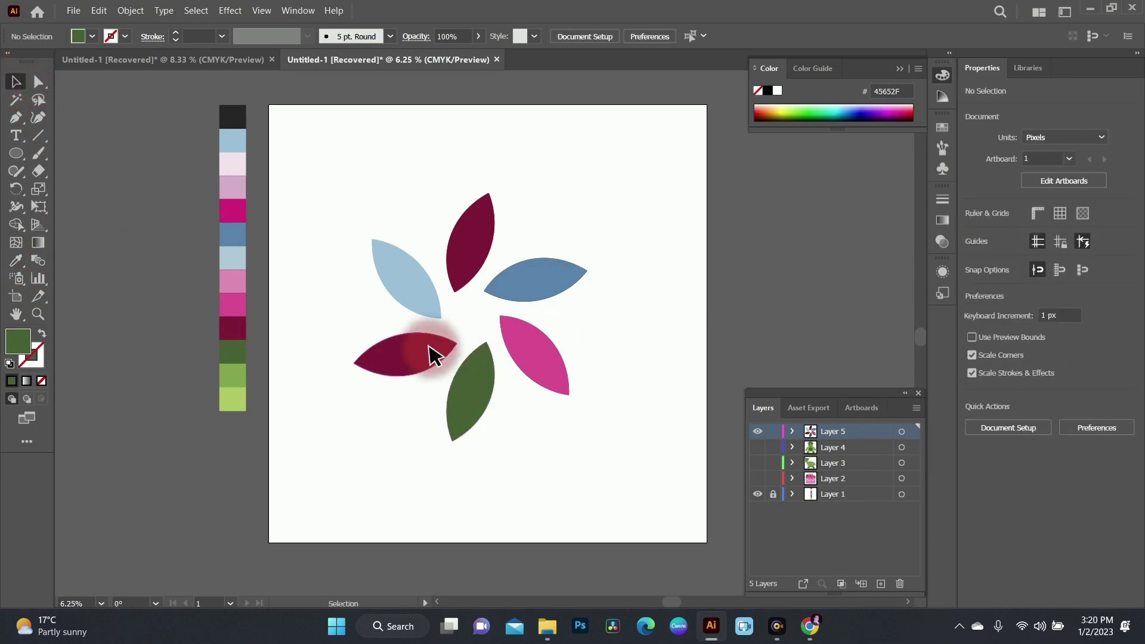
pyautogui.click(417, 356)
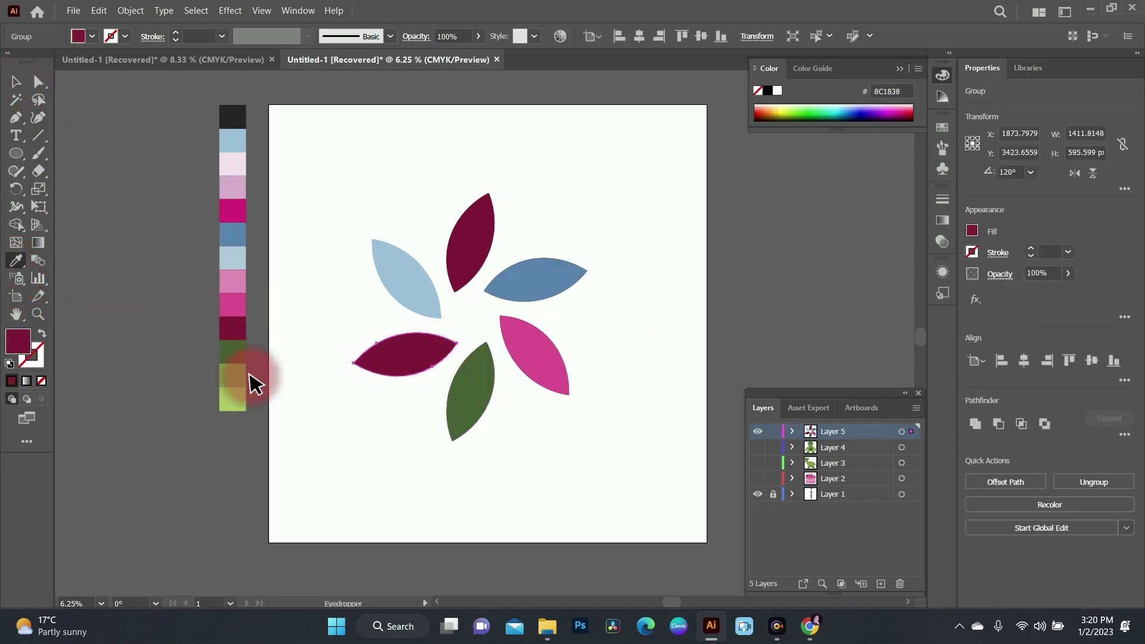
pyautogui.click(234, 404)
pyautogui.click(14, 82)
pyautogui.click(601, 201)
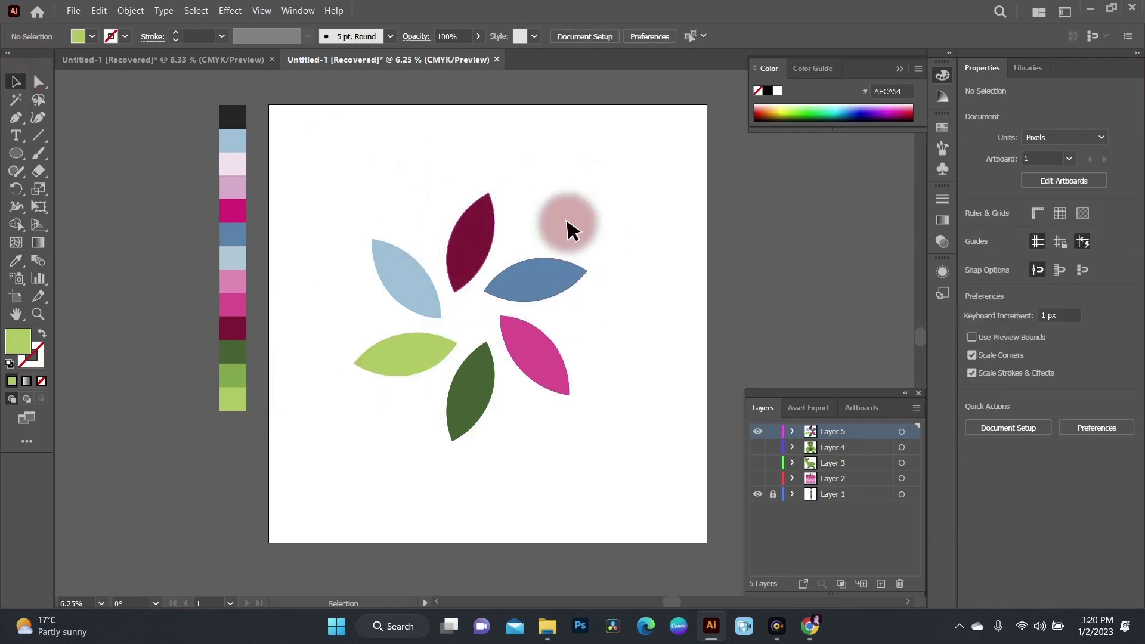
pyautogui.moveTo(327, 177); pyautogui.dragTo(581, 471)
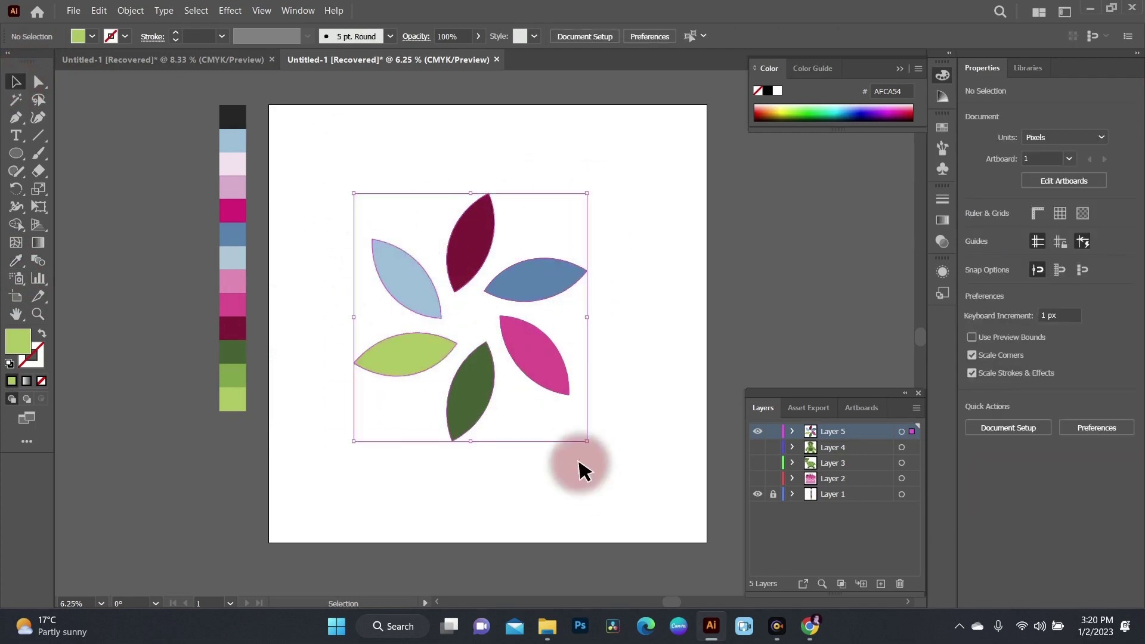
# Step: Export the selected flower as an SVG asset into the Unicorn Characters Collection folder
pyautogui.click(73, 11)
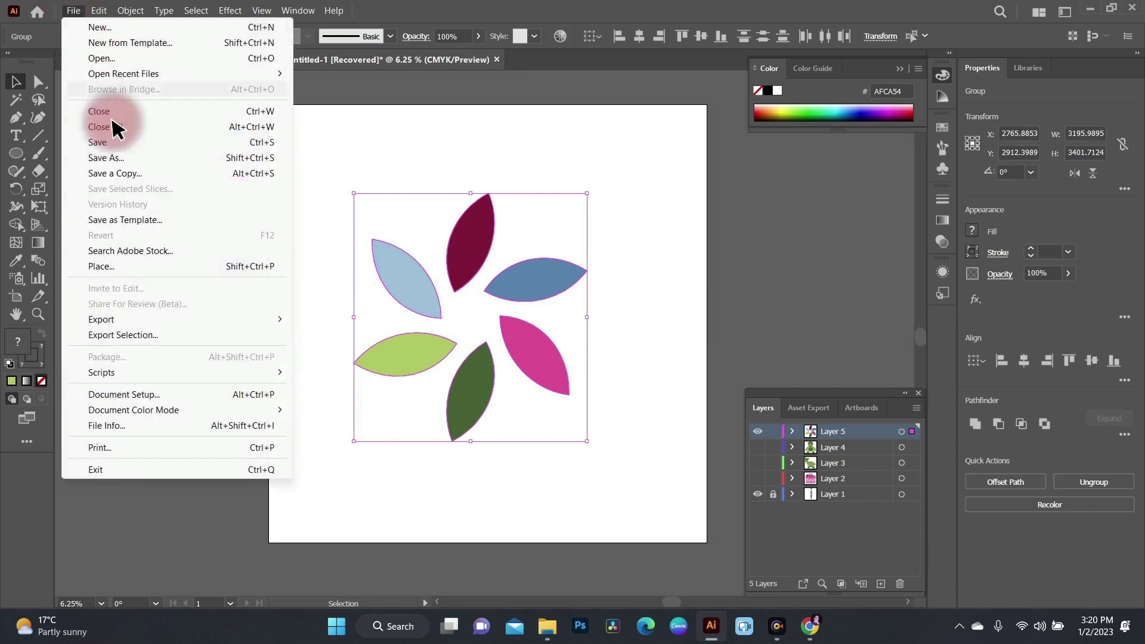
pyautogui.click(124, 334)
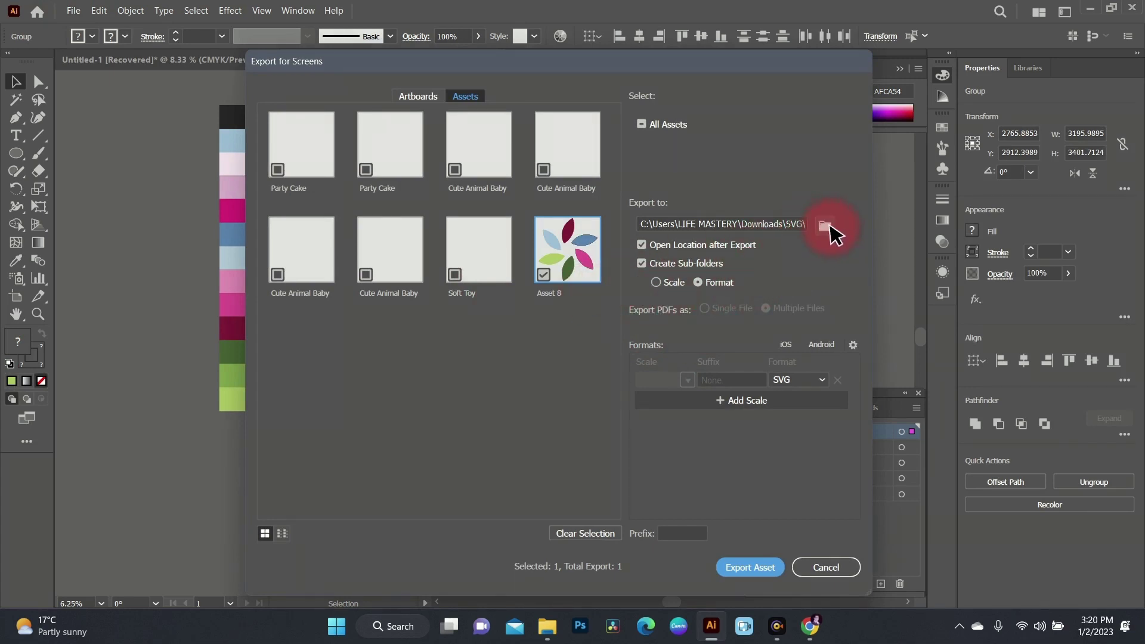
pyautogui.click(799, 229)
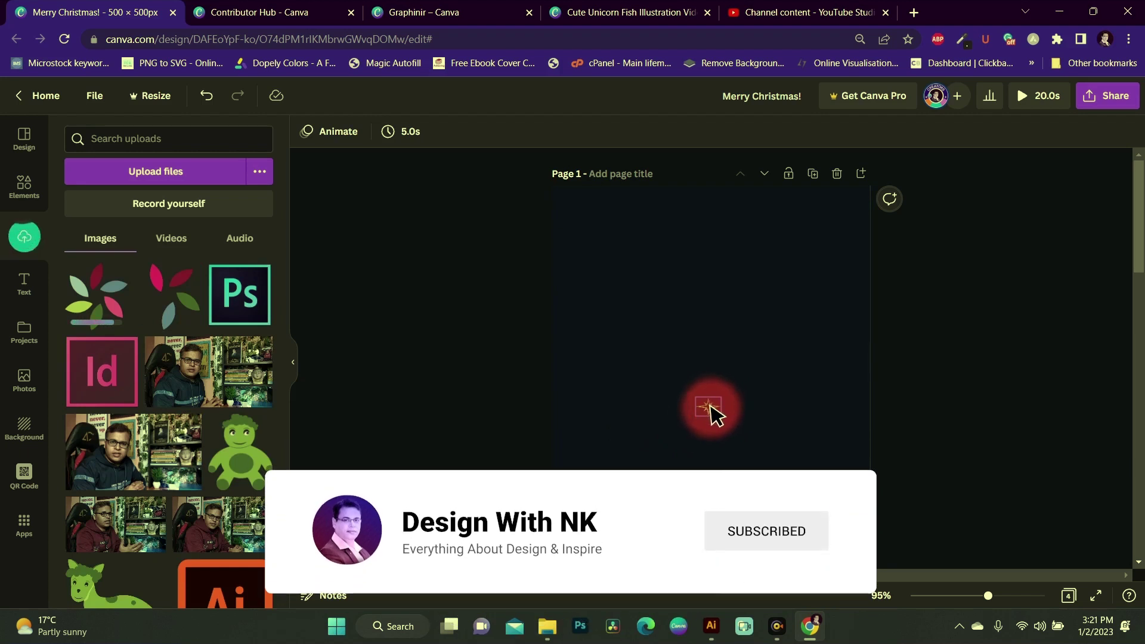
# Step: Delete the small star and add the pinwheel image from Uploads, enlarged and centred on Page 1
pyautogui.click(709, 406)
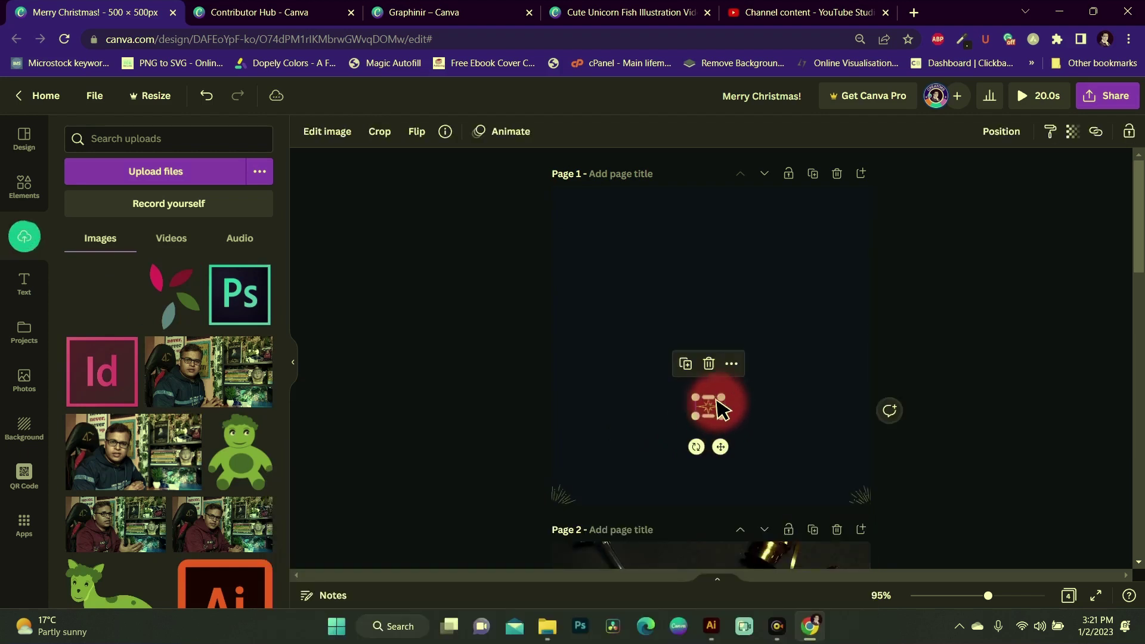
pyautogui.click(709, 363)
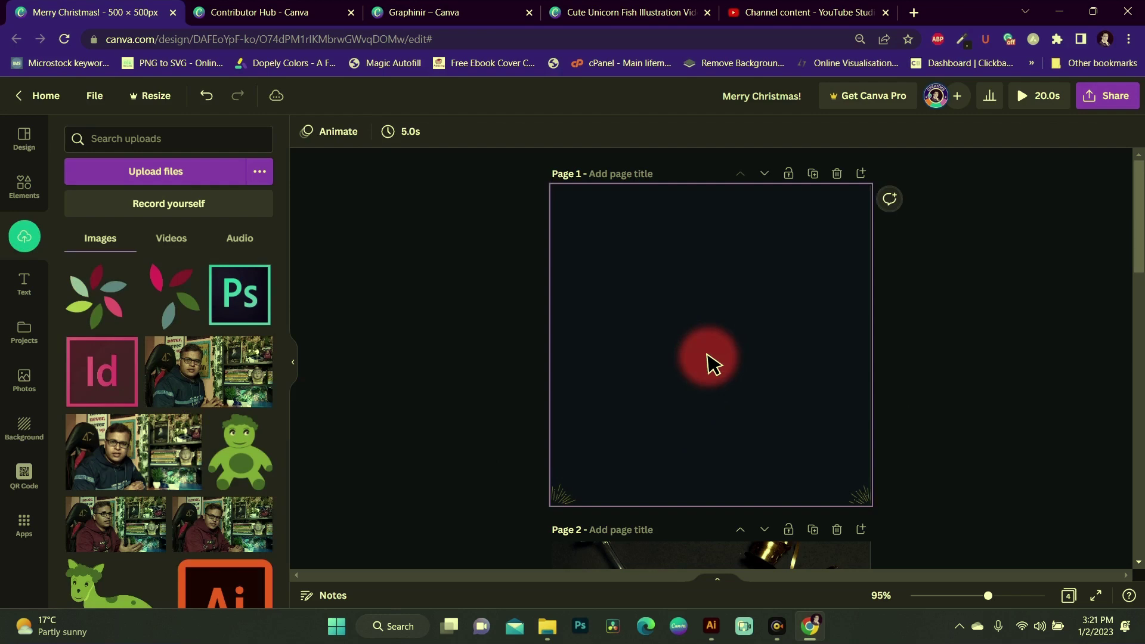
pyautogui.click(107, 307)
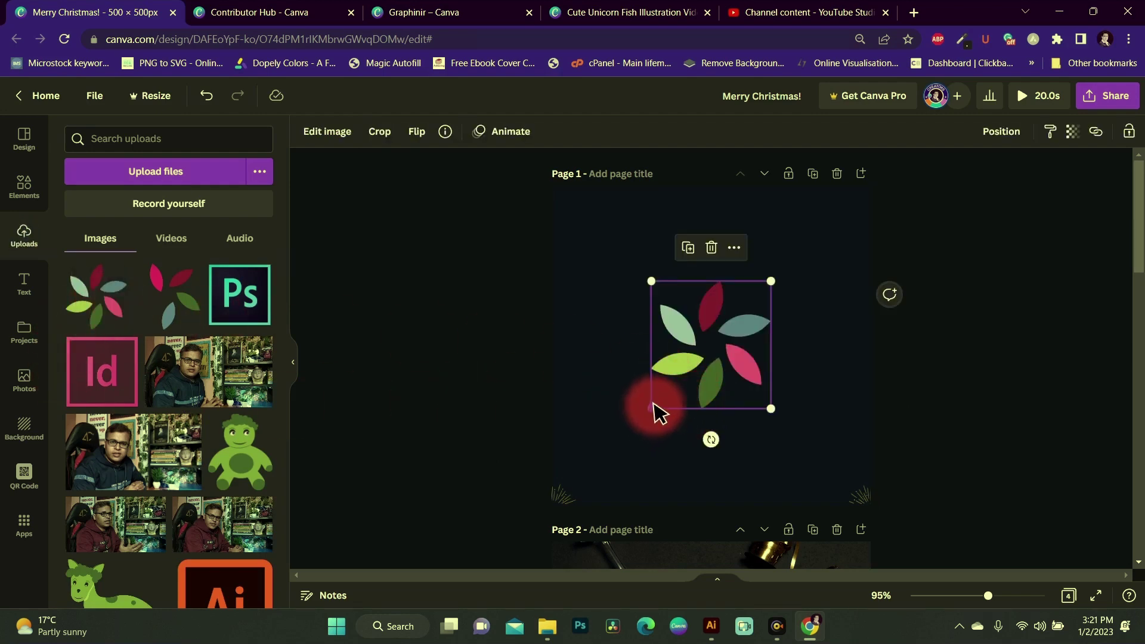
pyautogui.moveTo(652, 407); pyautogui.dragTo(584, 480)
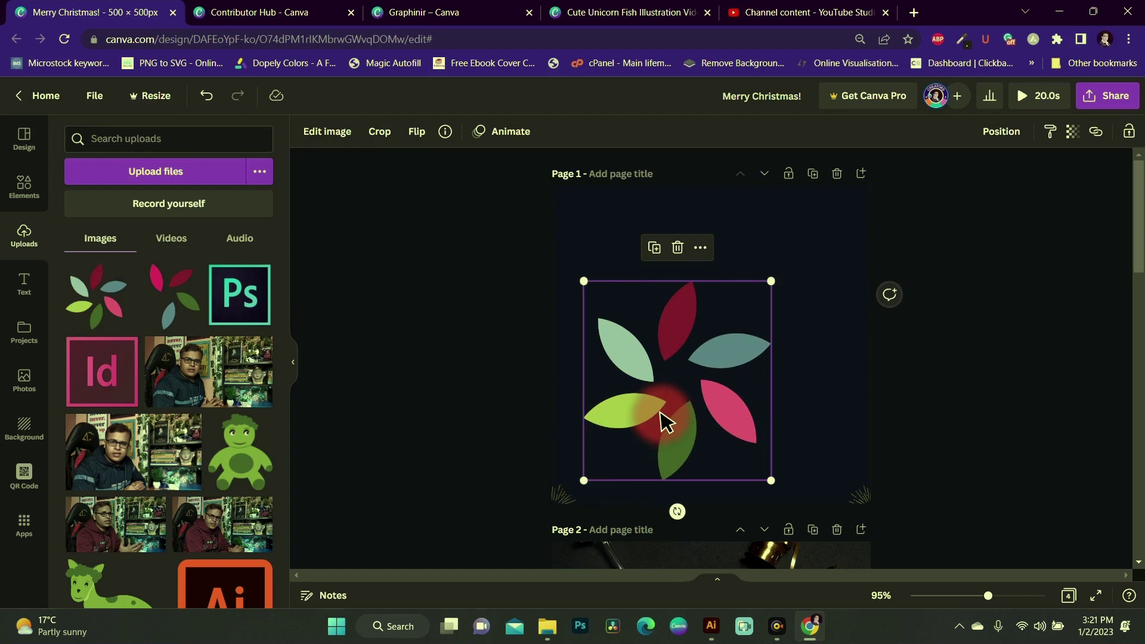
pyautogui.moveTo(666, 421); pyautogui.dragTo(712, 386)
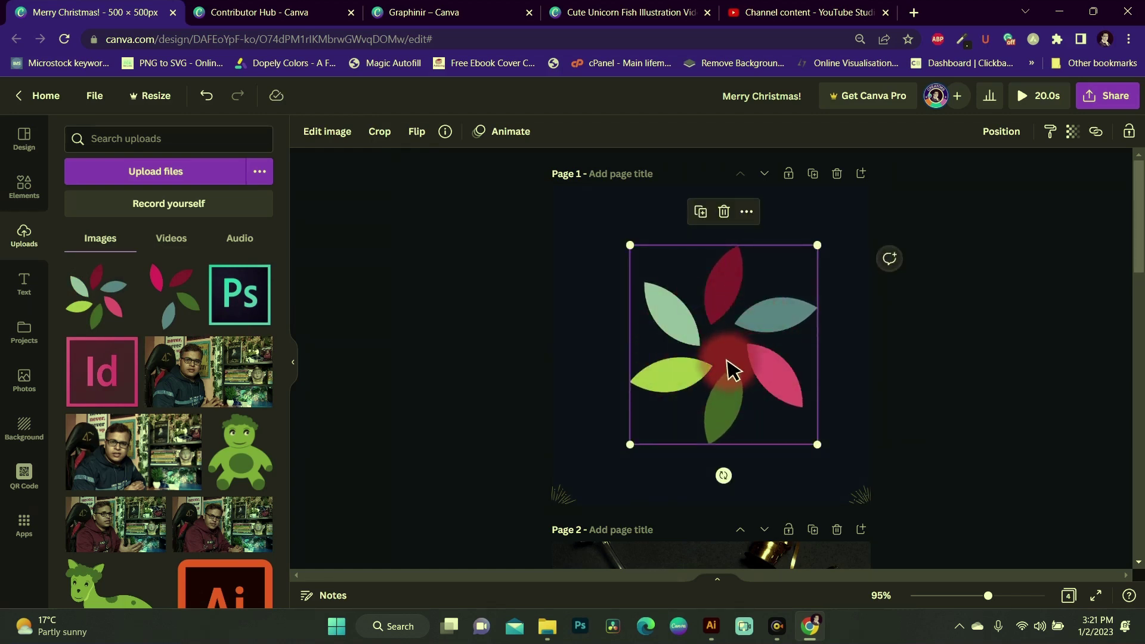
pyautogui.moveTo(705, 320)
pyautogui.mouseDown()
pyautogui.moveTo(709, 368)
pyautogui.moveTo(719, 362)
pyautogui.mouseUp()
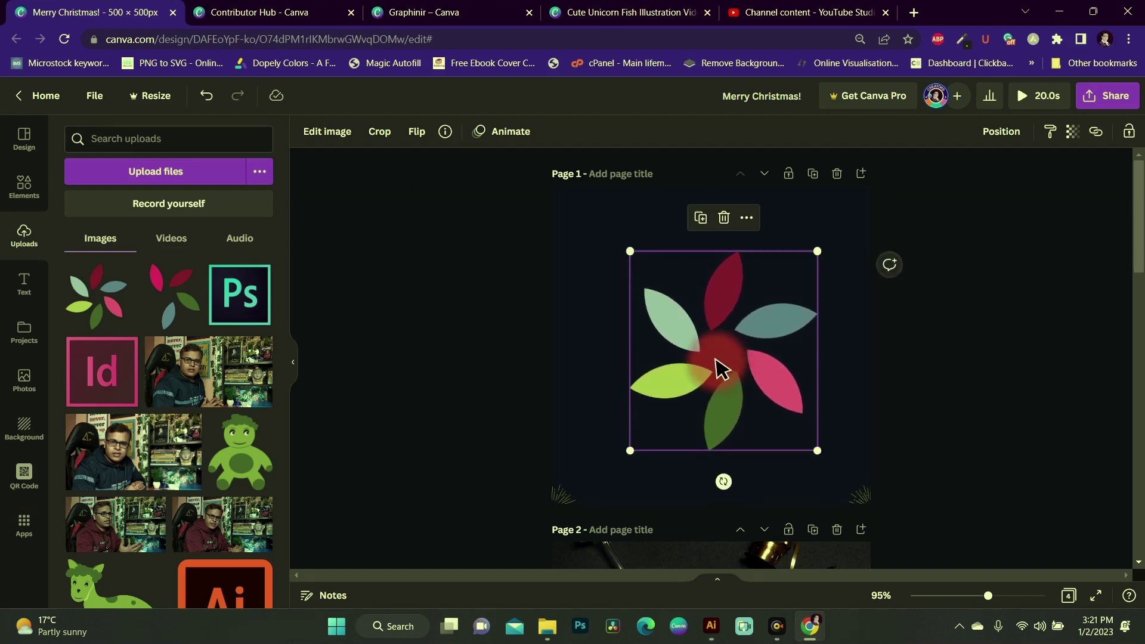